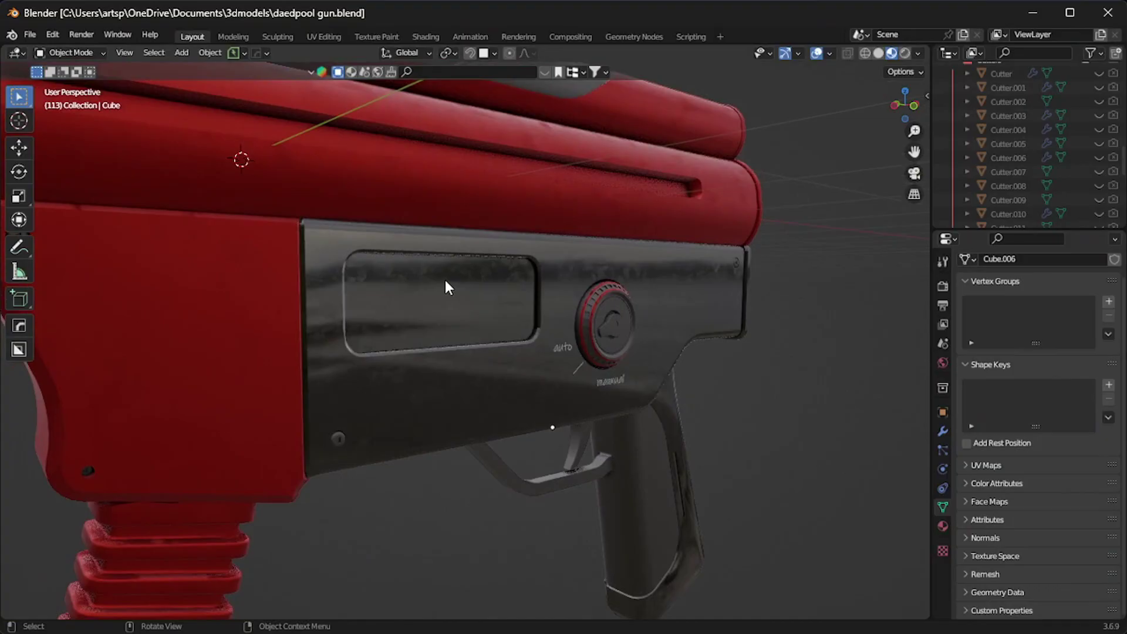
Insert the HyperCursor decal from MyDecals_001 over the receiver's recessed panel and scale it to about 0.357.
{"action": "key", "text": "d"}
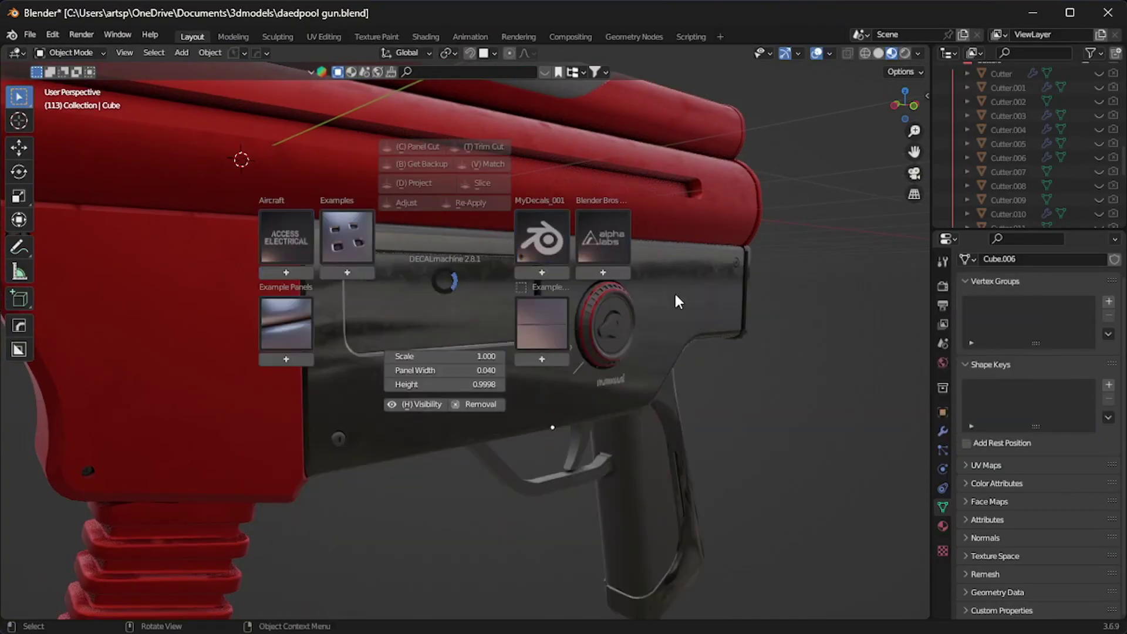
{"action": "left_click", "coordinate": [697, 301]}
{"action": "scroll", "coordinate": [640, 311], "scroll_direction": "up", "scroll_amount": 4}
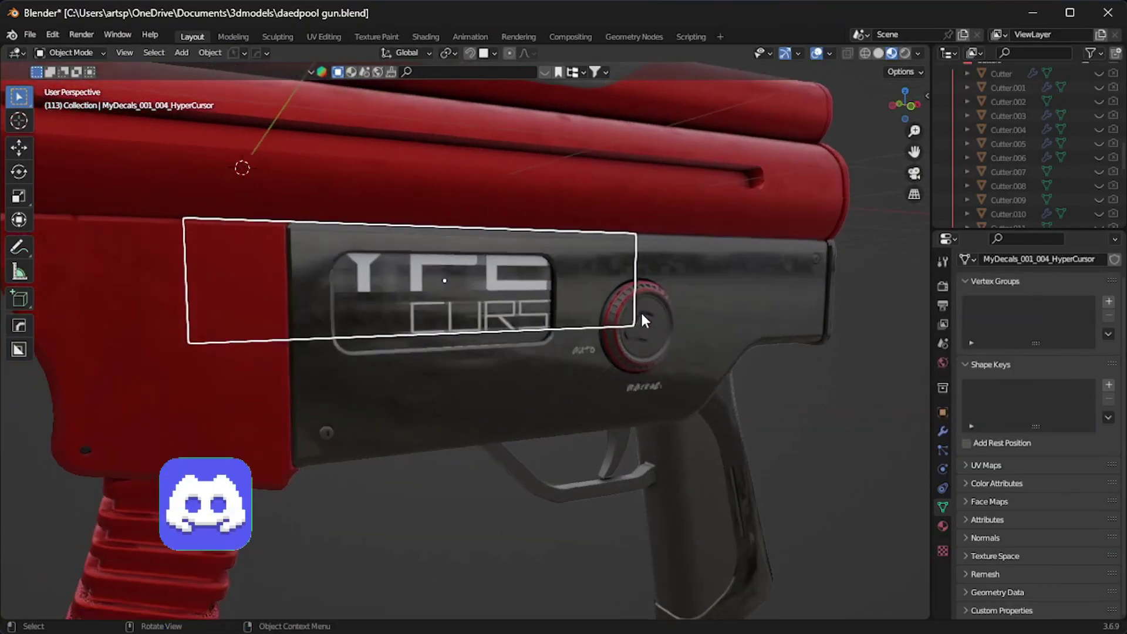
{"action": "key", "text": "s"}
{"action": "left_click", "coordinate": [516, 302]}
Reposition the HyperCursor decal along X and Z in front view so it fits the receiver's recessed panel.
{"action": "key", "text": "KP_1"}
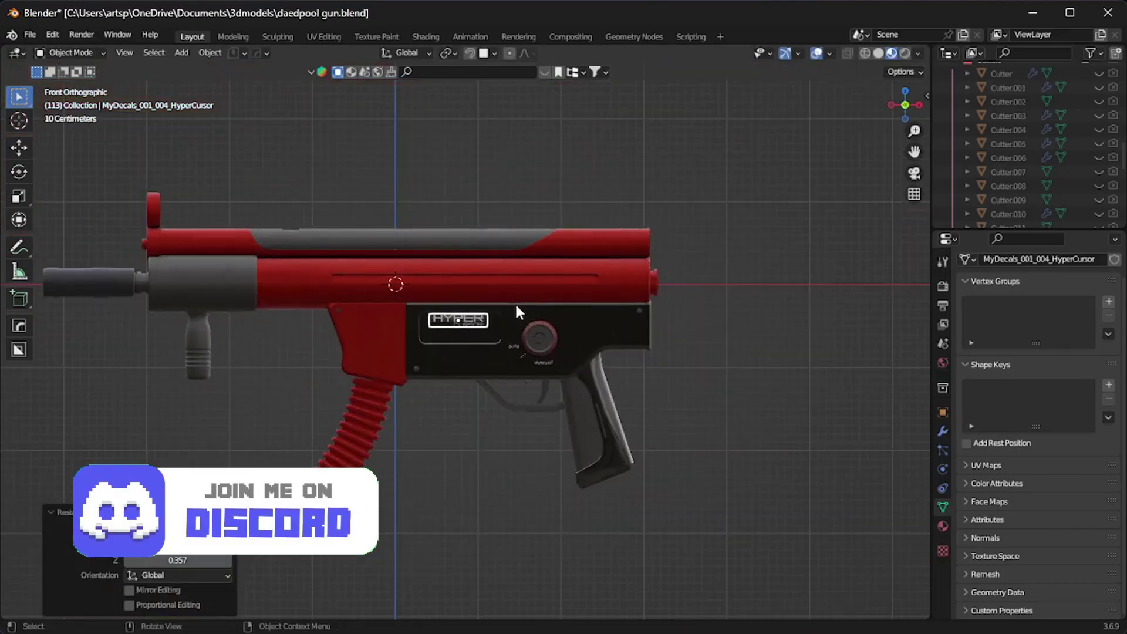
{"action": "key", "text": "KP_Decimal"}
{"action": "key", "text": "g"}
{"action": "key", "text": "x"}
{"action": "key", "text": "z"}
{"action": "left_click", "coordinate": [517, 302]}
{"action": "middle_click_drag", "start_coordinate": [517, 302], "coordinate": [474, 344]}
{"action": "key", "text": "d"}
{"action": "left_click", "coordinate": [549, 295]}
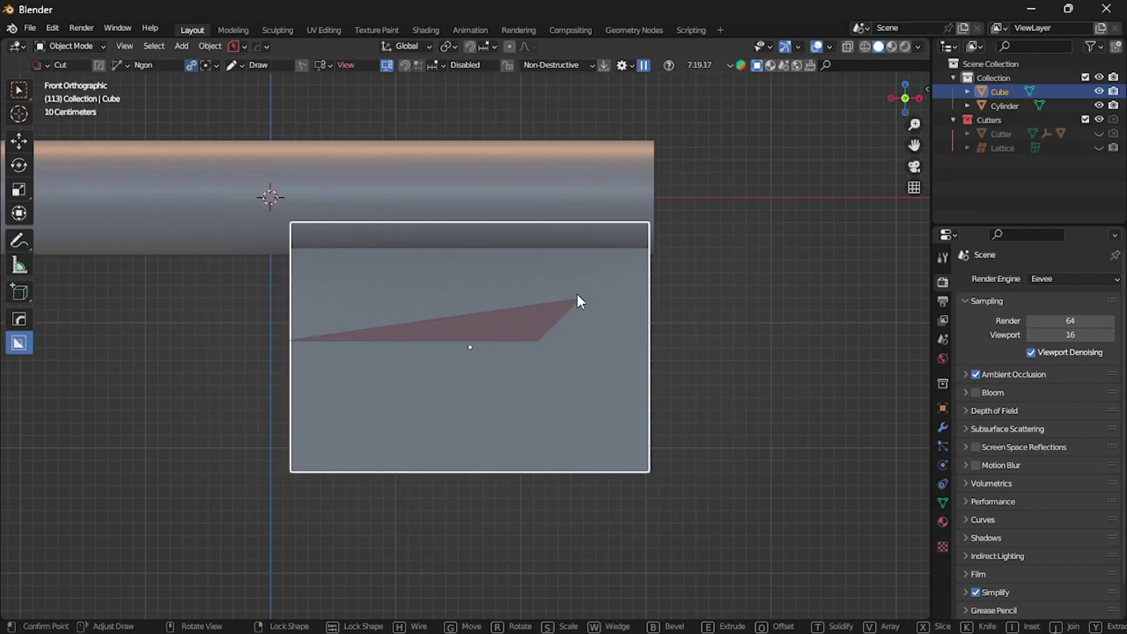
Place the next point of the Ngon cut across the receiver block.
{"action": "left_click", "coordinate": [674, 293]}
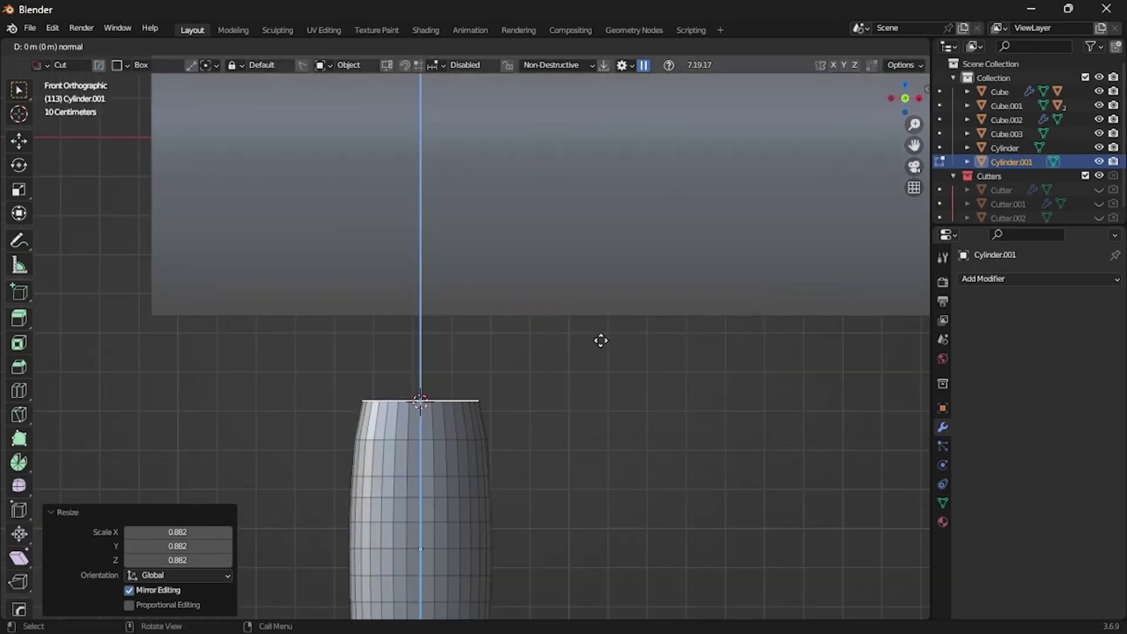
Extrude the front grip's top face upward about 0.063 m and taper it to about 0.87.
{"action": "key", "text": "e"}
{"action": "key", "text": "s"}
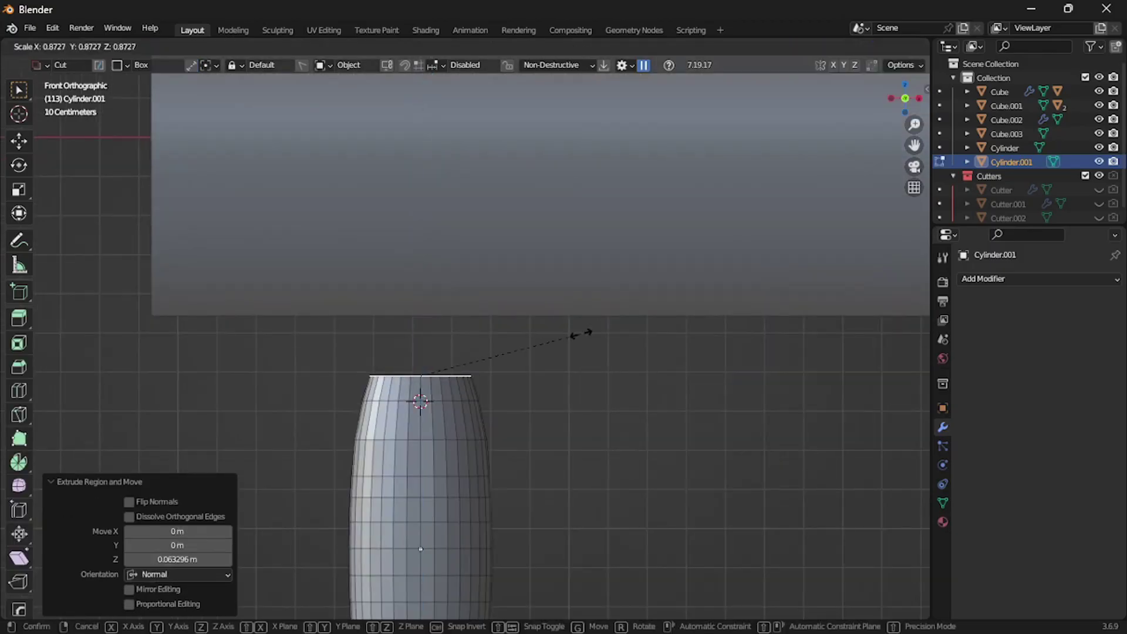
{"action": "key", "text": "ctrl+z"}
{"action": "key", "text": "e"}
{"action": "key", "text": "s"}
{"action": "left_click", "coordinate": [592, 312]}
Flare the front grip's top end by scaling its extruded ring to about 1.15.
{"action": "key", "text": "g"}
{"action": "key", "text": "z"}
{"action": "key", "text": "Escape"}
{"action": "key", "text": "ctrl+z"}
{"action": "key", "text": "s"}
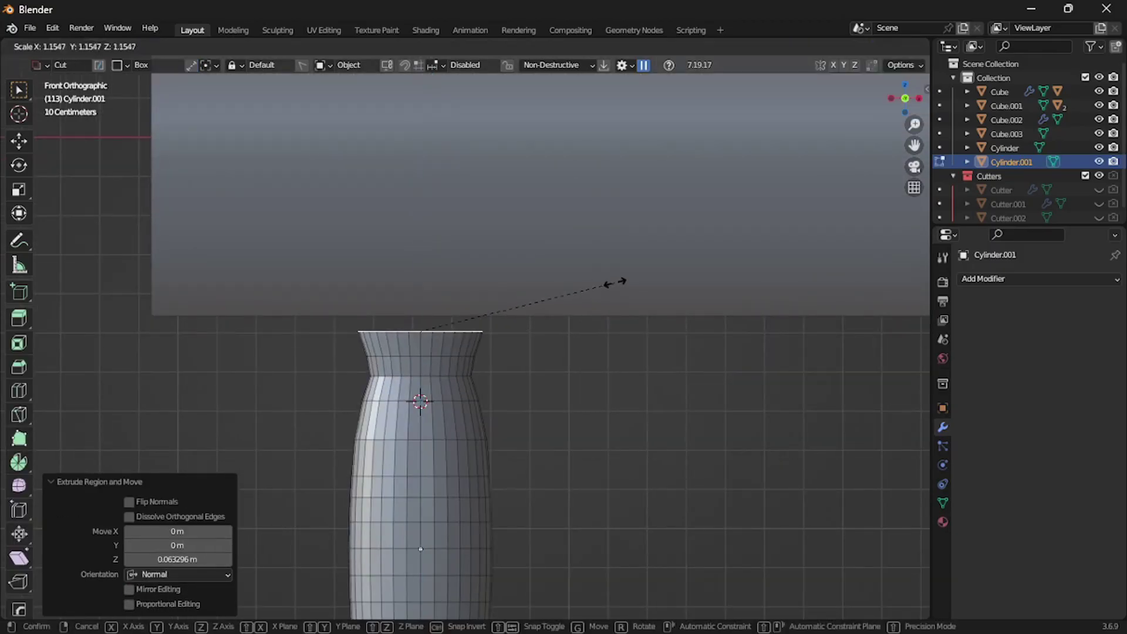
{"action": "left_click", "coordinate": [616, 284]}
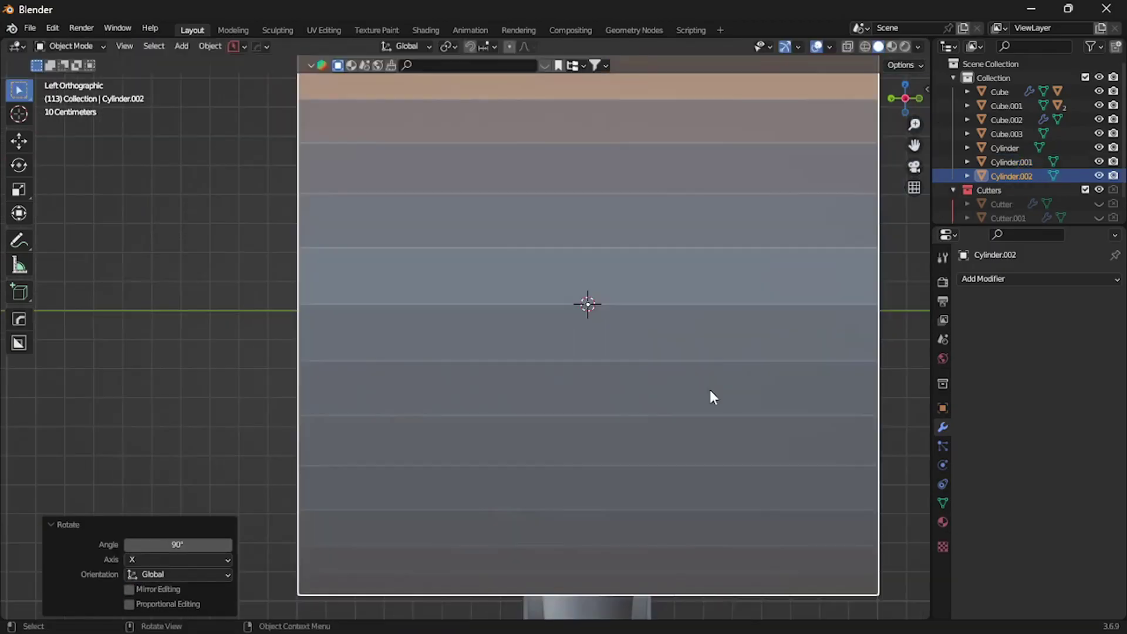
Resize the barrel cylinder and slide the muzzle cylinder along X into place ahead of the barrel.
{"action": "key", "text": "s"}
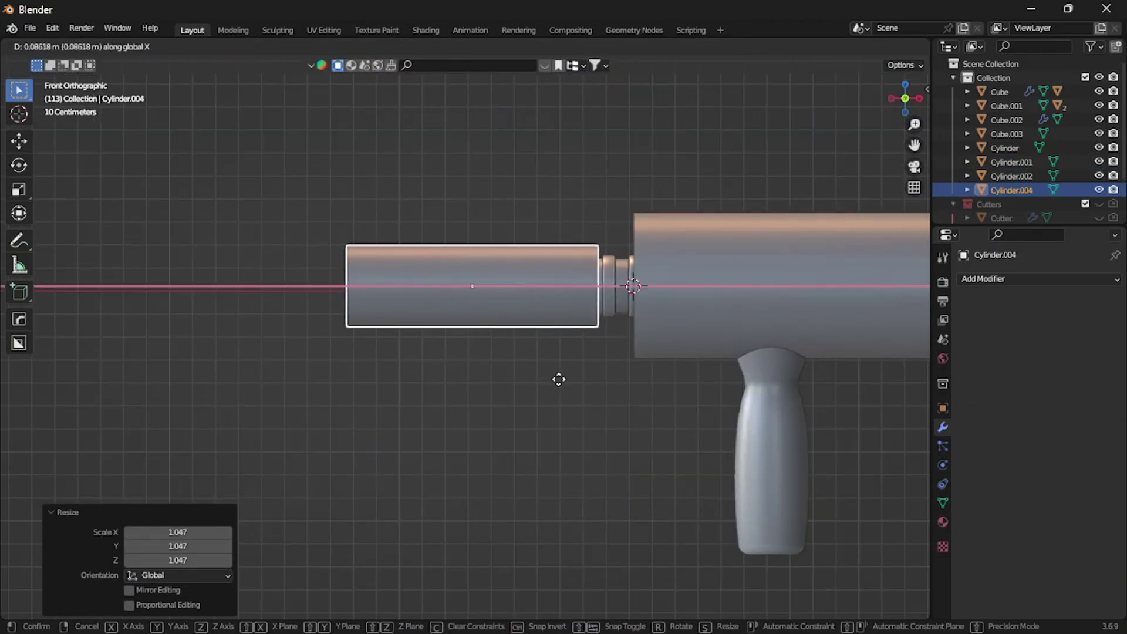
{"action": "left_click", "coordinate": [555, 380]}
Stretch the trigger block along Z to about 3.6 and move its lower end about -0.086 m along X.
{"action": "key", "text": "s"}
{"action": "key", "text": "z"}
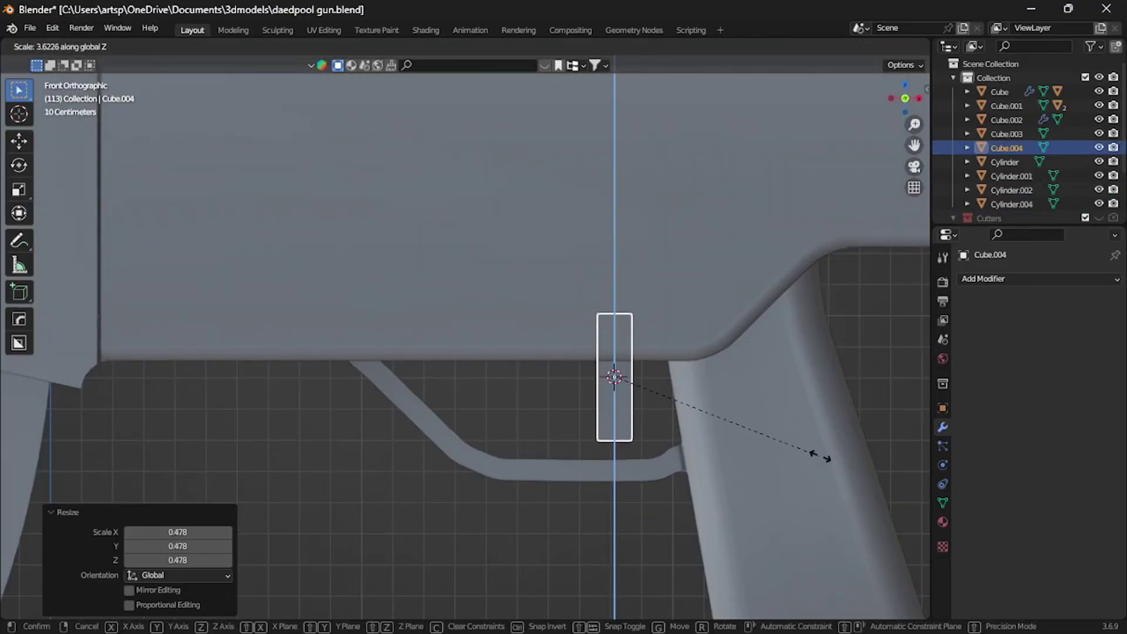
{"action": "key", "text": "g"}
{"action": "key", "text": "x"}
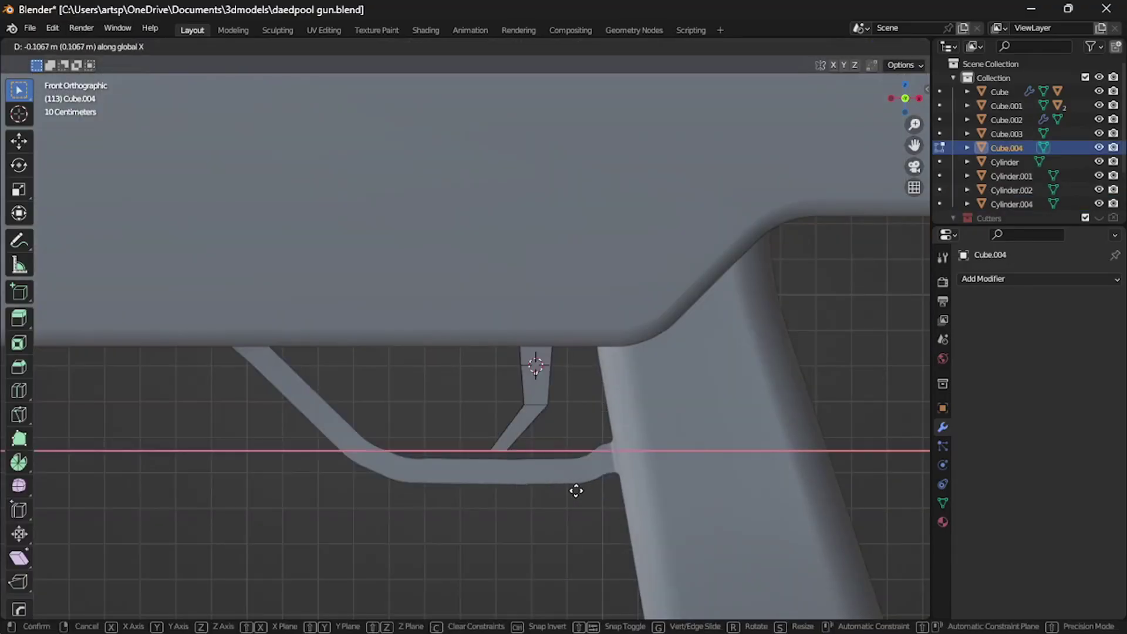
{"action": "left_click", "coordinate": [576, 491]}
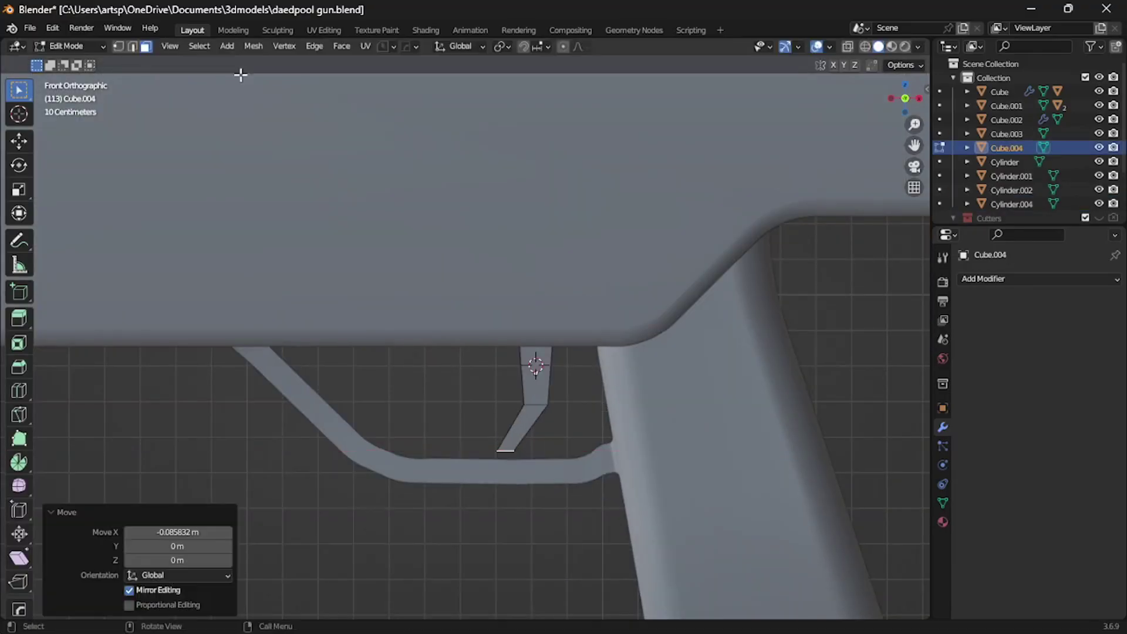
Apply the trigger's scale and bevel the edges at its bend into a smooth curve.
{"action": "left_click", "coordinate": [533, 404]}
{"action": "key", "text": "Tab"}
{"action": "key", "text": "ctrl+a"}
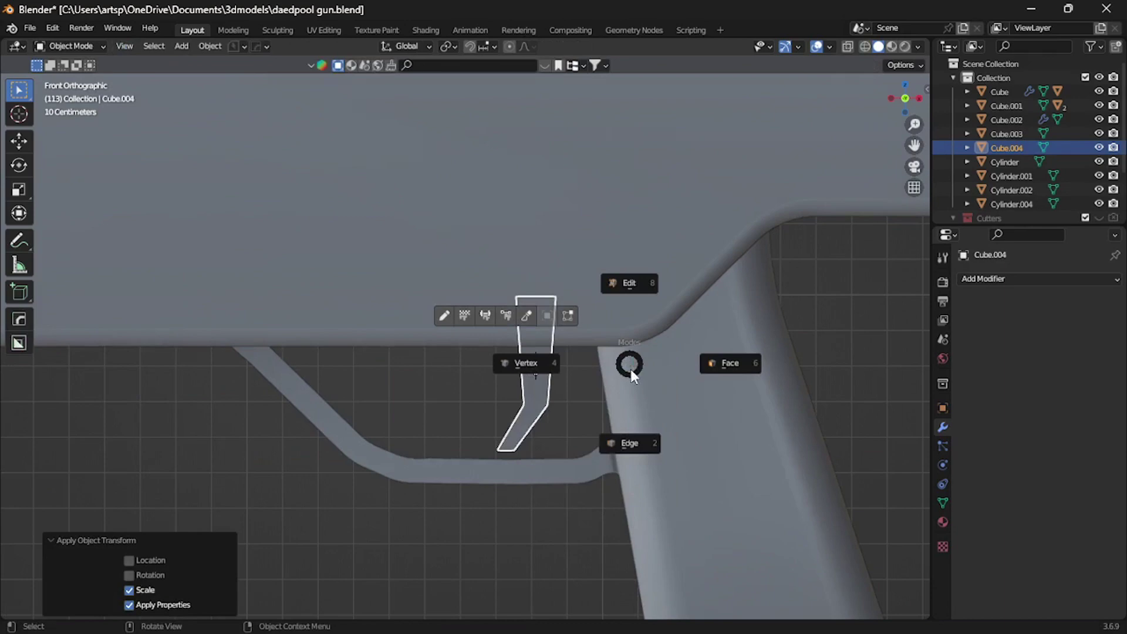
{"action": "key", "text": "Tab"}
{"action": "key", "text": "ctrl+b"}
{"action": "left_click", "coordinate": [677, 415]}
{"action": "key", "text": "Tab"}
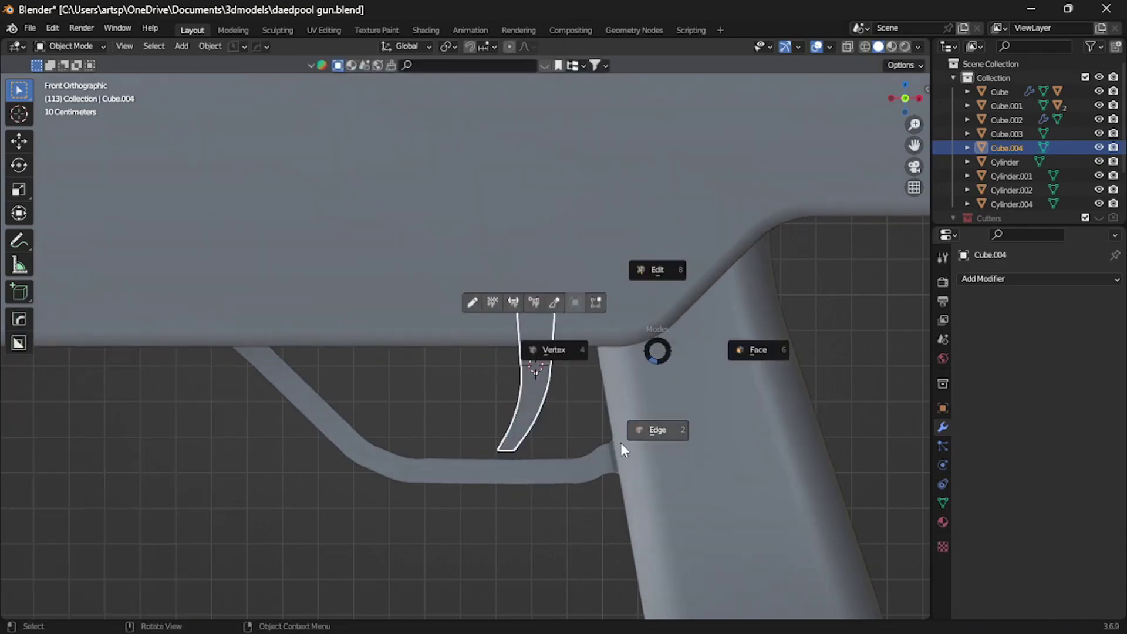
{"action": "left_click", "coordinate": [657, 430]}
{"action": "middle_click_drag", "start_coordinate": [513, 428], "coordinate": [441, 531]}
{"action": "key", "text": "Tab"}
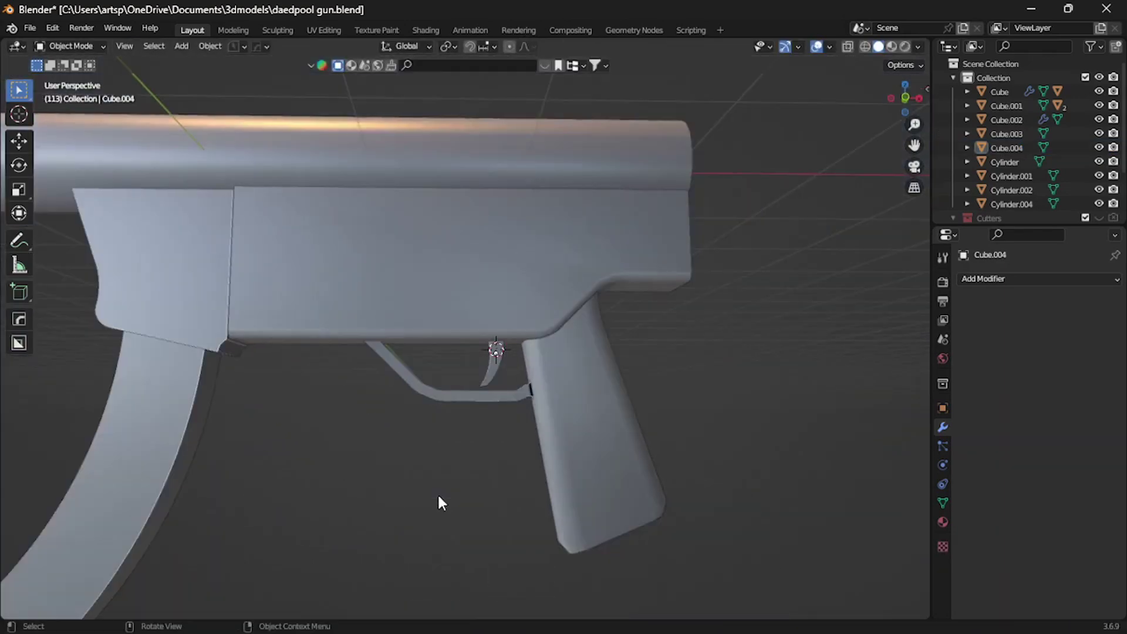
Add a 2 m cube above the trigger guard in front view and scale it to 0.118.
{"action": "key", "text": "grave"}
{"action": "left_click", "coordinate": [448, 467]}
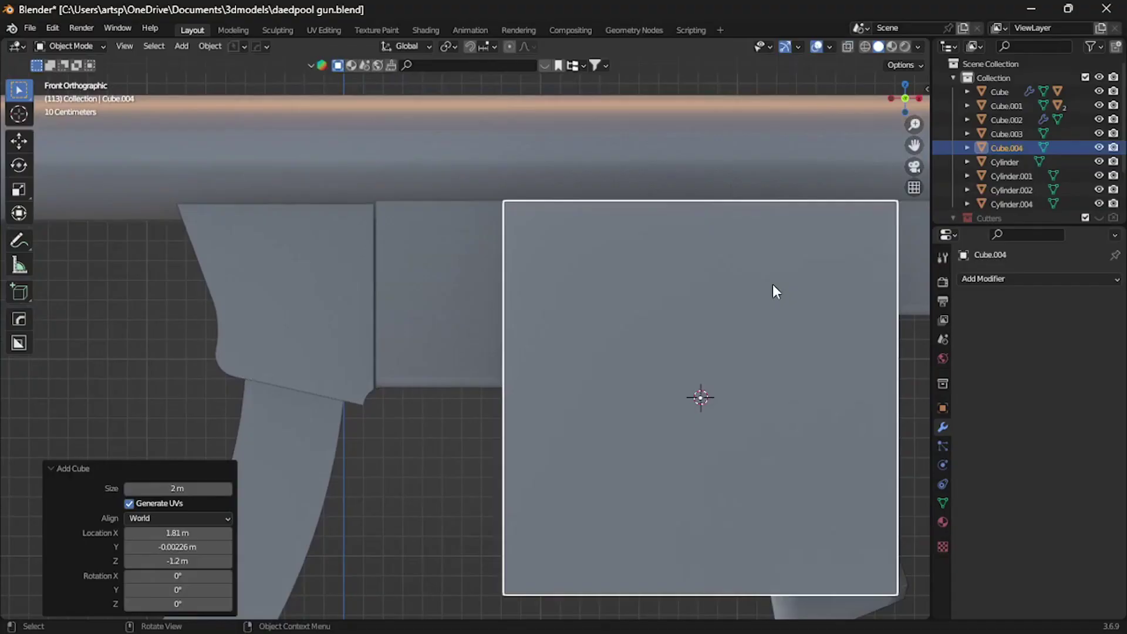
{"action": "key", "text": "s"}
{"action": "left_click", "coordinate": [644, 389]}
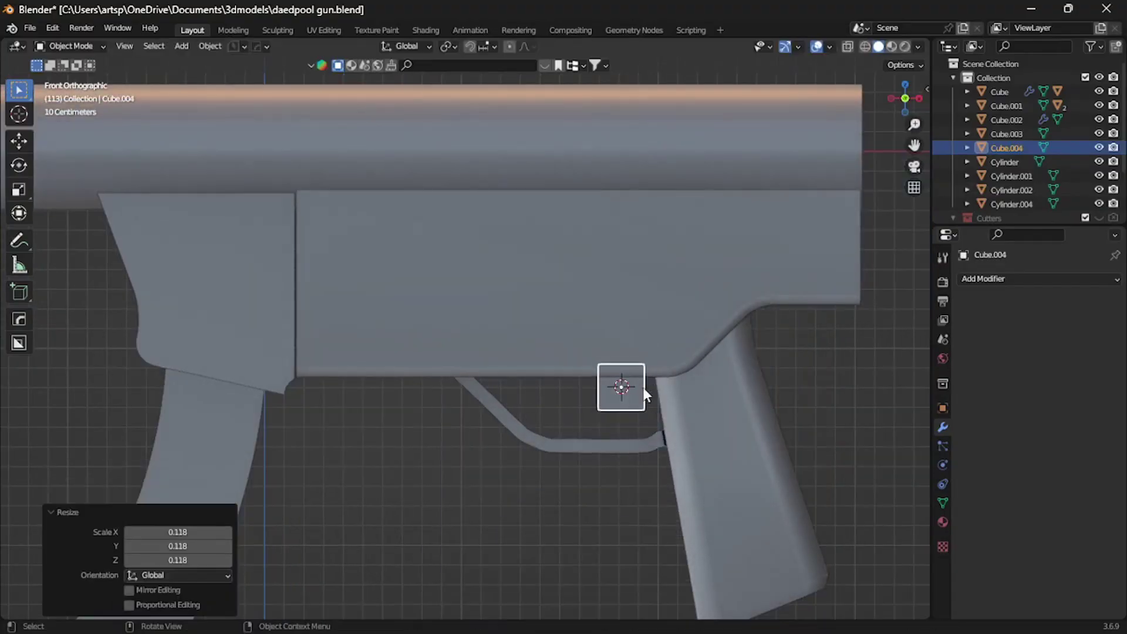
{"action": "scroll", "coordinate": [712, 467], "scroll_direction": "up", "scroll_amount": 3}
{"action": "scroll", "coordinate": [713, 466], "scroll_direction": "down", "scroll_amount": 3, "text": "ctrl"}
{"action": "scroll", "coordinate": [713, 467], "scroll_direction": "down", "scroll_amount": 2, "text": "shift"}
Scale the trigger cube to 0.478, stretch it along Z and lower it about 0.024 m.
{"action": "key", "text": "s"}
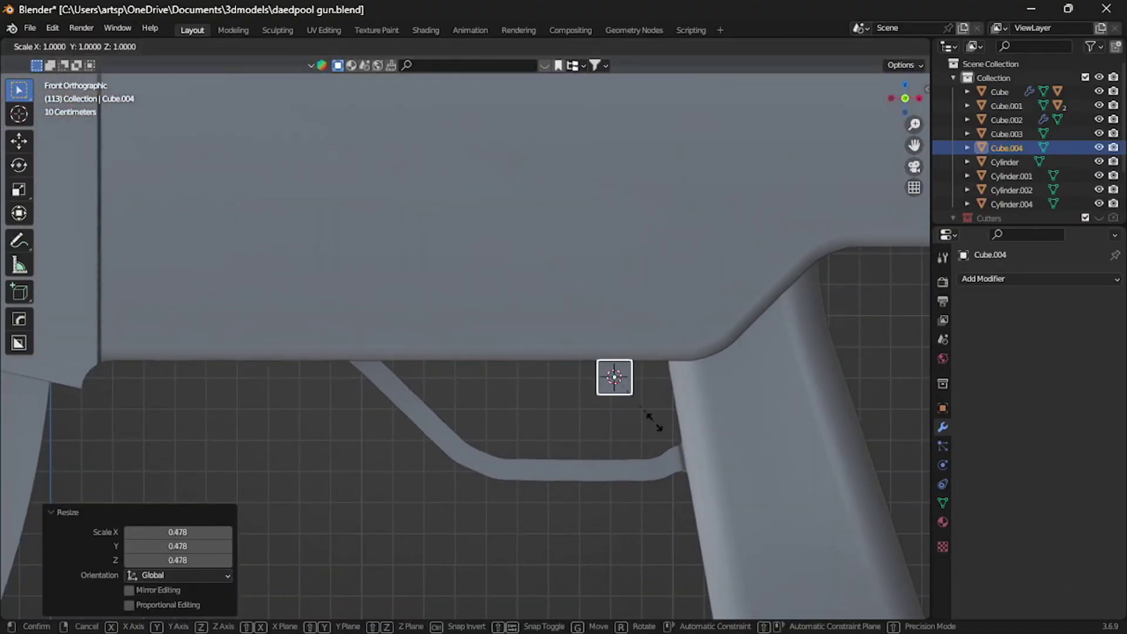
{"action": "left_click", "coordinate": [838, 468]}
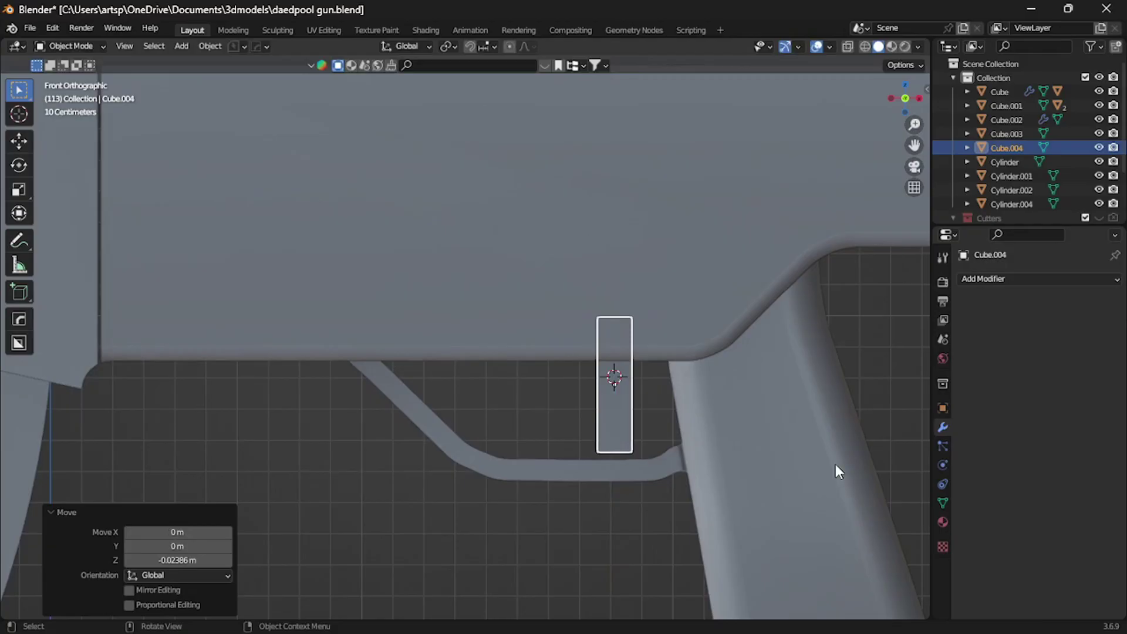
Taper the trigger block by scaling its bottom face to about 0.6.
{"action": "left_click", "coordinate": [673, 471]}
{"action": "key", "text": "KP_Divide"}
{"action": "middle_click_drag", "start_coordinate": [673, 470], "coordinate": [501, 546]}
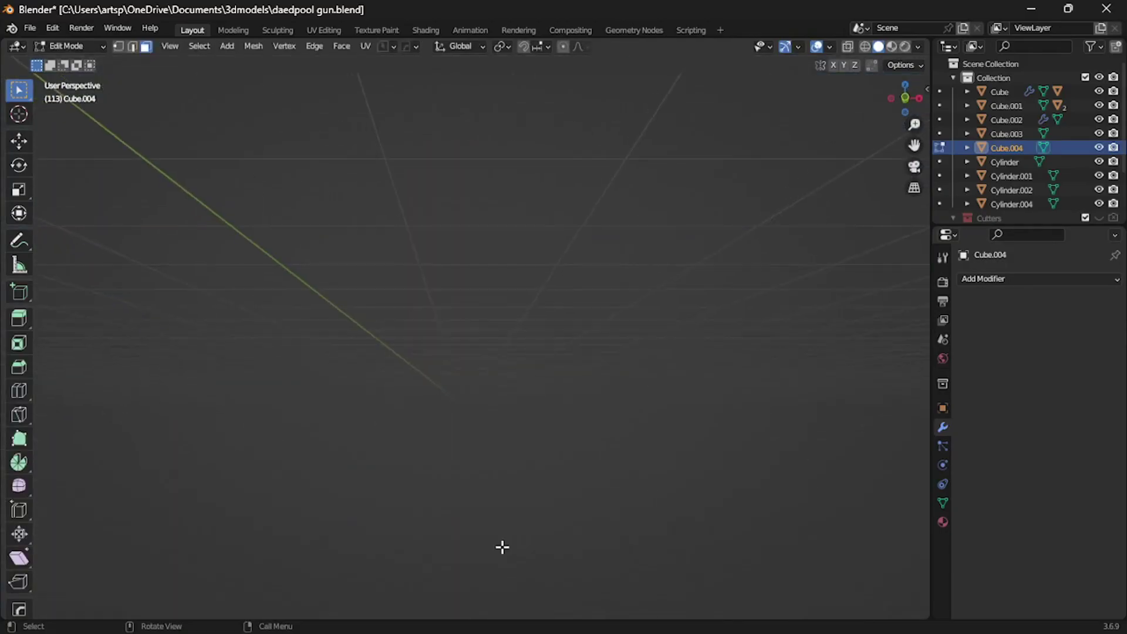
{"action": "key", "text": "KP_Divide"}
{"action": "key", "text": "KP_1"}
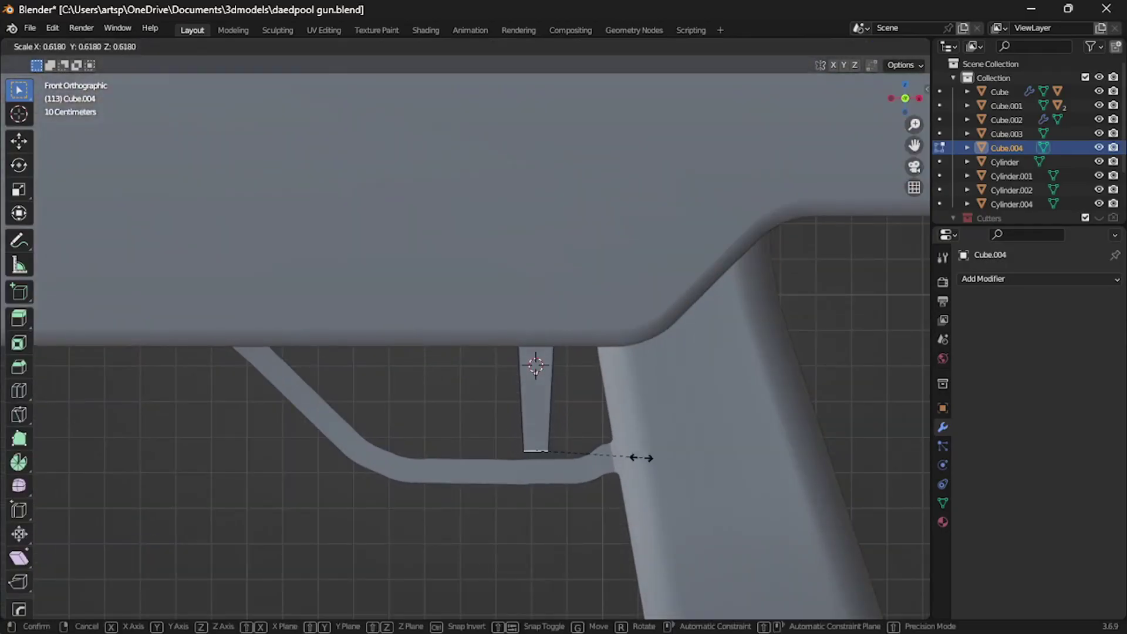
{"action": "left_click", "coordinate": [610, 460]}
Add a horizontal loop cut across the lower part of the trigger.
{"action": "key", "text": "ctrl+r"}
{"action": "left_click", "coordinate": [565, 428]}
{"action": "left_click", "coordinate": [144, 46]}
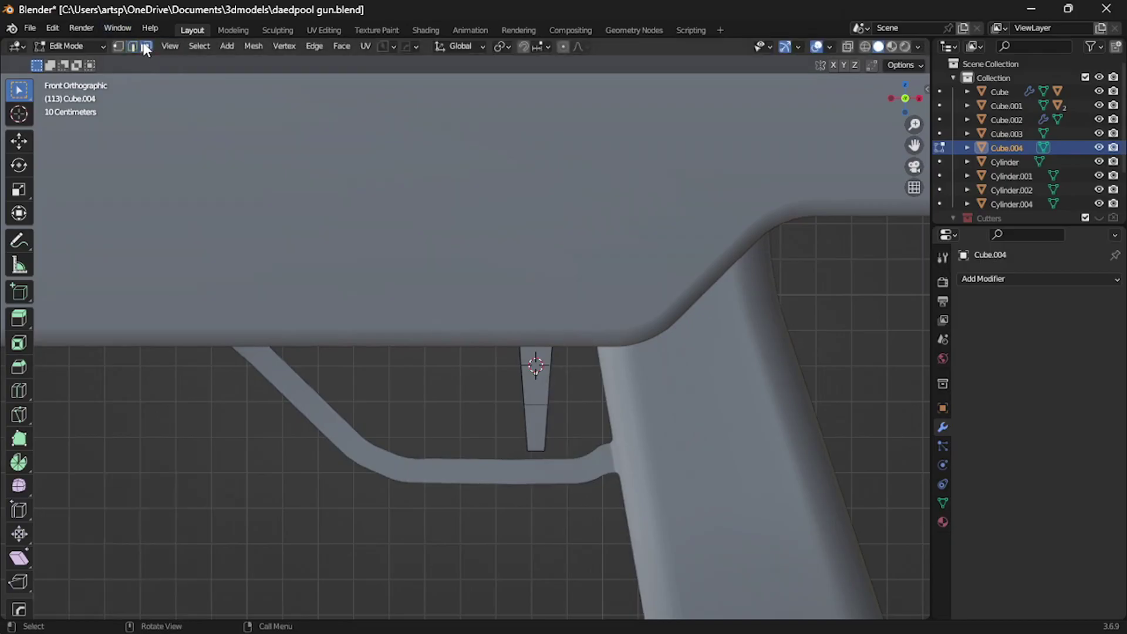
Bend the trigger by moving its bottom face about -0.086 m along X.
{"action": "key", "text": "KP_Divide"}
{"action": "middle_click_drag", "start_coordinate": [441, 322], "coordinate": [444, 485]}
{"action": "left_click", "coordinate": [457, 545]}
{"action": "key", "text": "KP_Divide"}
{"action": "key", "text": "KP_1"}
{"action": "key", "text": "g"}
{"action": "key", "text": "x"}
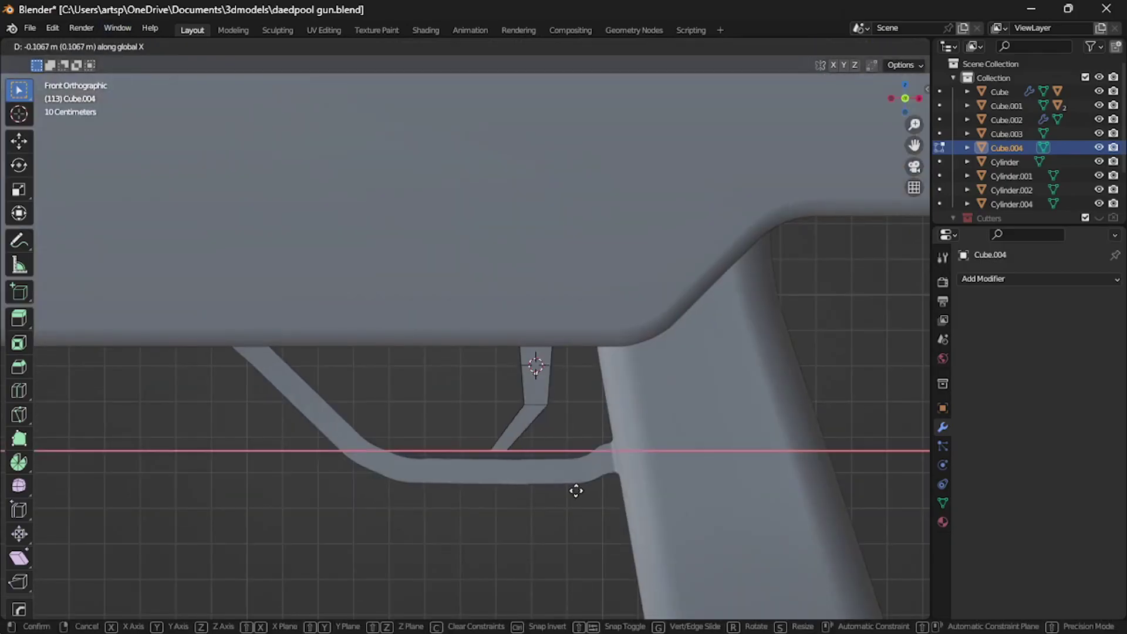
{"action": "left_click", "coordinate": [583, 487]}
Apply the trigger's scale and bevel the edge loop at its bend into a smooth multi-segment curve.
{"action": "left_click", "coordinate": [532, 405]}
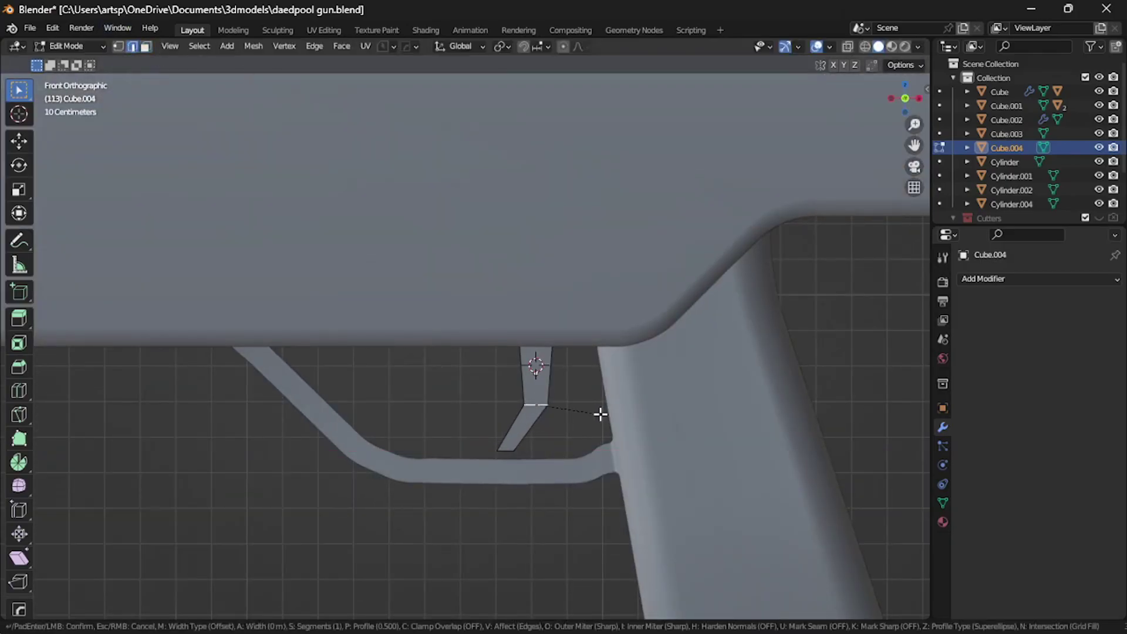
{"action": "left_click", "coordinate": [622, 415]}
{"action": "key", "text": "Tab"}
{"action": "key", "text": "ctrl+a"}
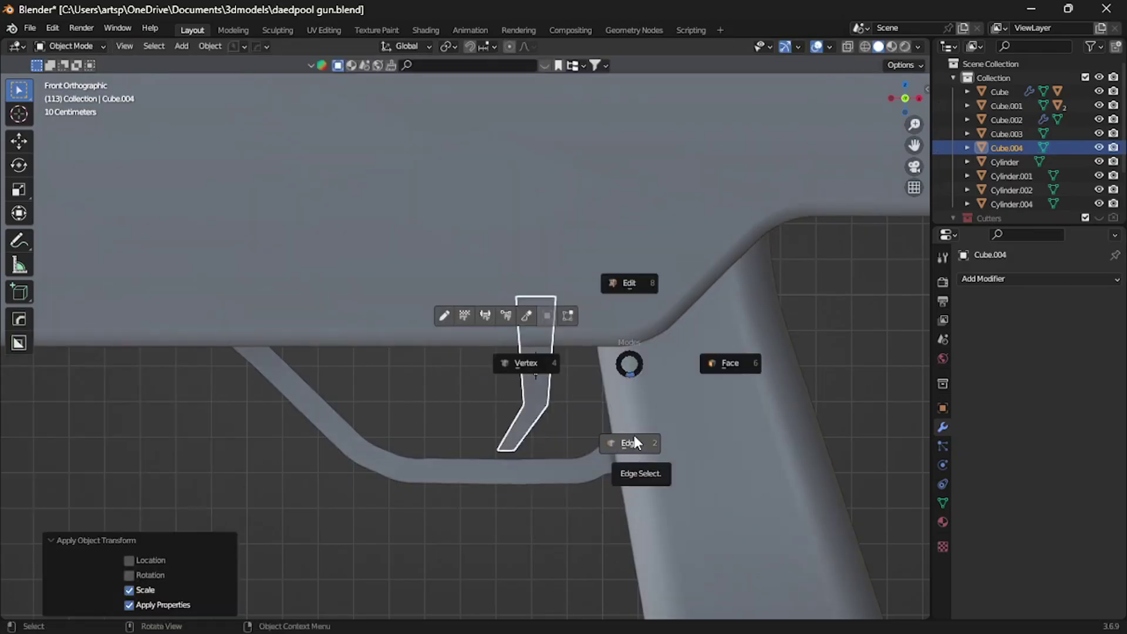
{"action": "key", "text": "Tab"}
{"action": "key", "text": "ctrl+b"}
{"action": "left_click", "coordinate": [672, 416]}
{"action": "key", "text": "Tab"}
{"action": "left_click", "coordinate": [658, 351]}
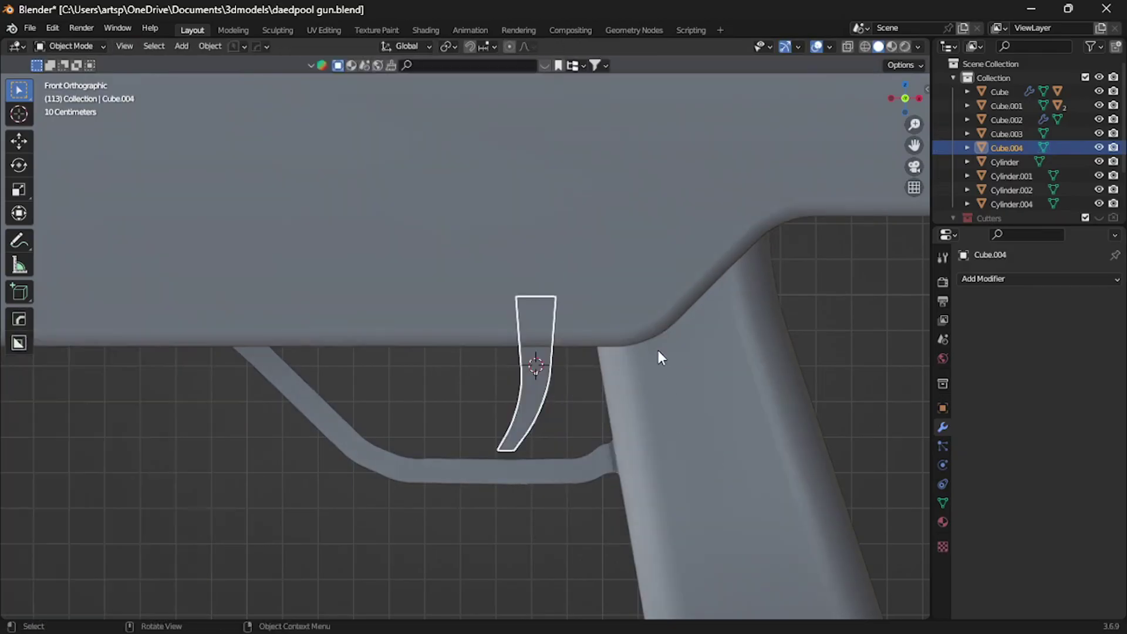
Isolate the trigger, refine its edges at the lower tip, and return to the whole gun in Object Mode.
{"action": "left_click", "coordinate": [548, 490]}
{"action": "key", "text": "KP_Divide"}
{"action": "middle_click_drag", "start_coordinate": [547, 490], "coordinate": [511, 428]}
{"action": "key", "text": "ctrl+r"}
{"action": "left_click", "coordinate": [429, 535]}
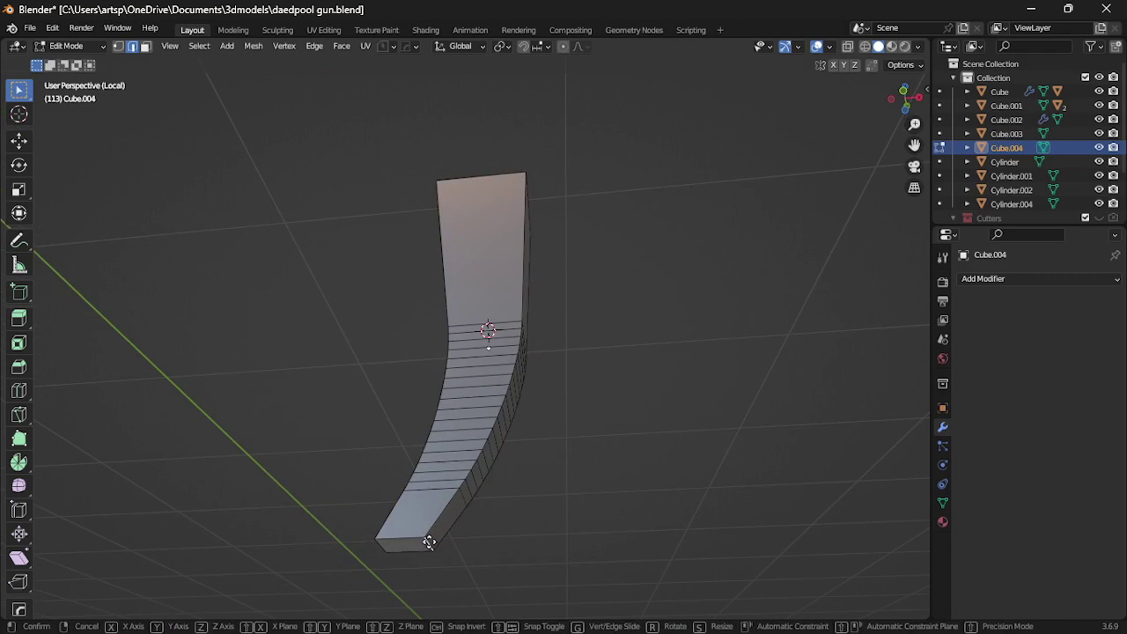
{"action": "left_click", "coordinate": [439, 531]}
{"action": "key", "text": "KP_Divide"}
{"action": "key", "text": "Tab"}
{"action": "left_click", "coordinate": [438, 492]}
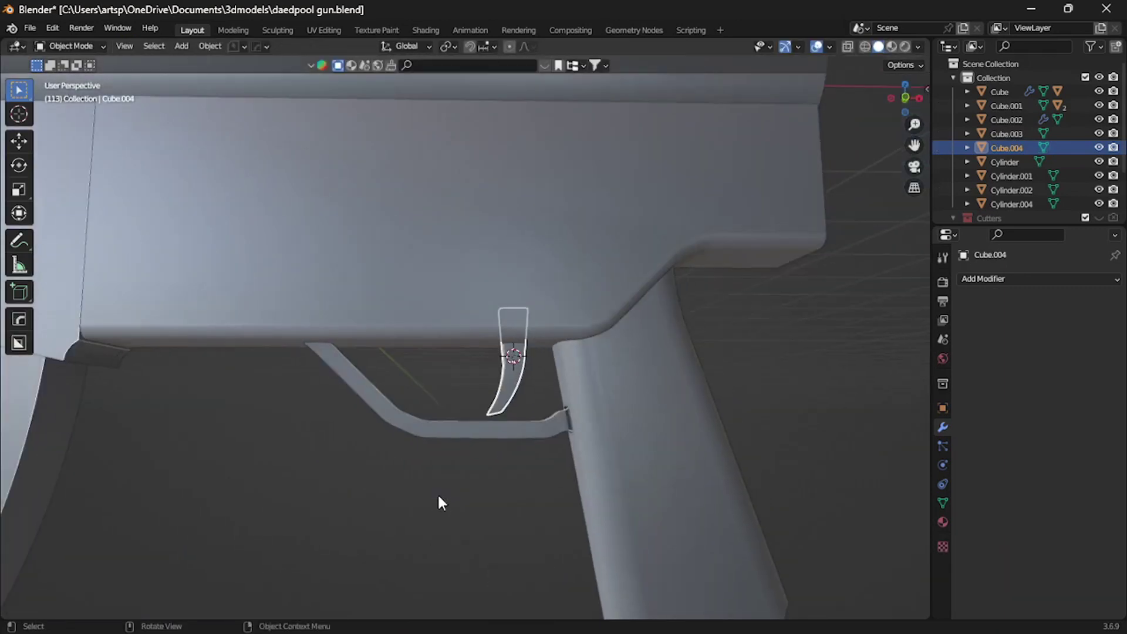
{"action": "scroll", "coordinate": [438, 492], "scroll_direction": "down", "scroll_amount": 4}
{"action": "key", "text": "Tab"}
{"action": "left_click", "coordinate": [393, 463]}
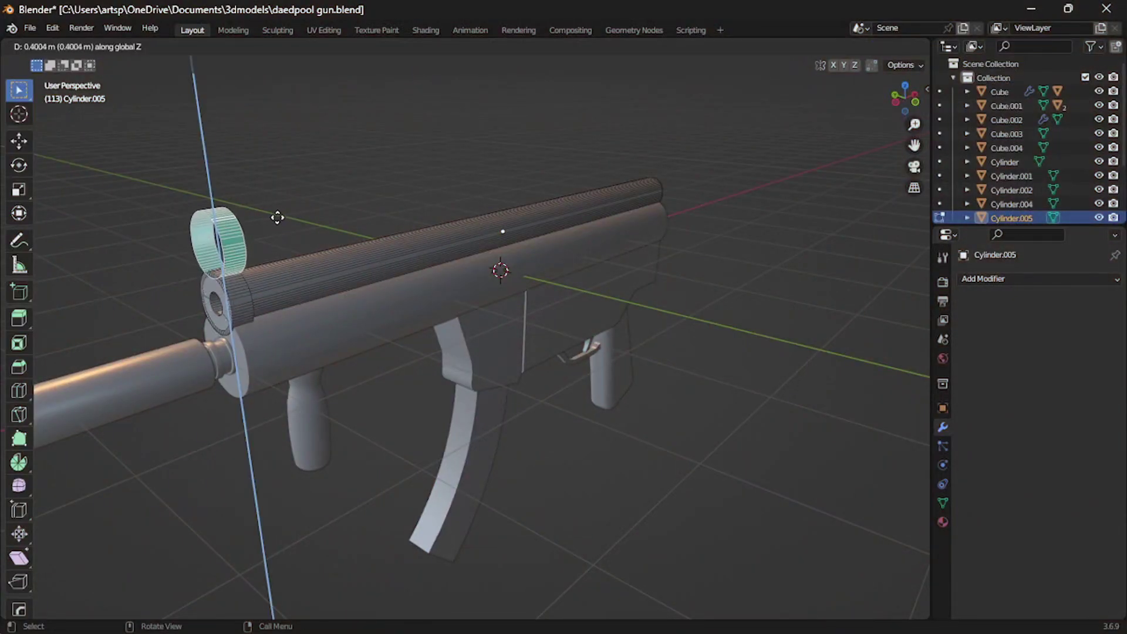
Duplicate the upper tube's front ring about 0.412 m upward and extrude its faces inward to form a thick sight ring.
{"action": "left_click", "coordinate": [278, 217]}
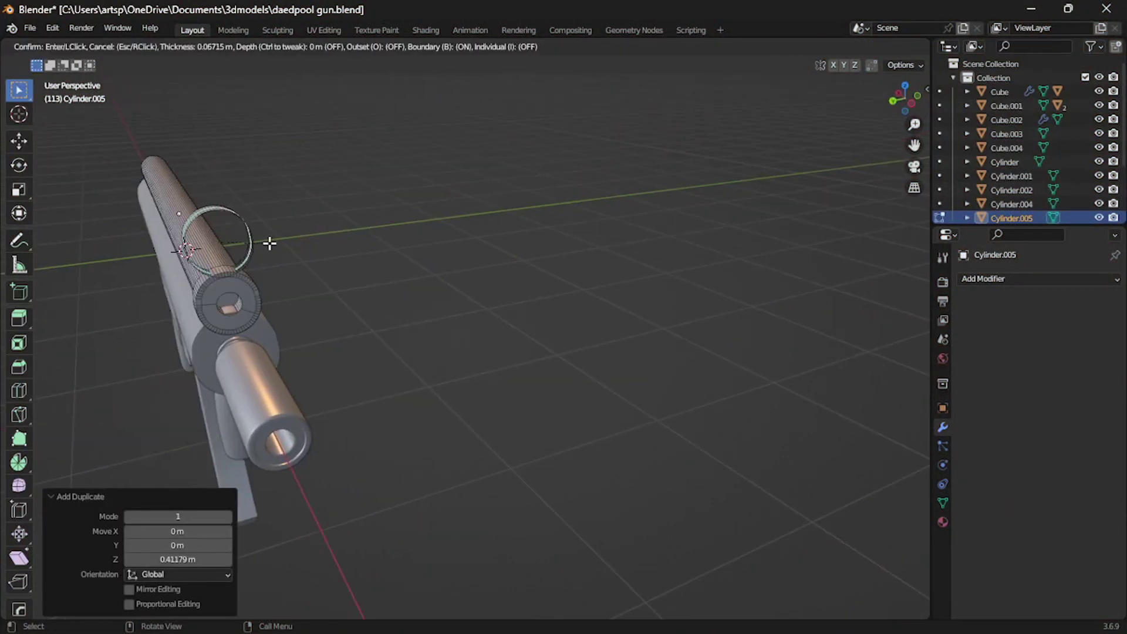
{"action": "left_click", "coordinate": [269, 243]}
{"action": "key", "text": "alt+e"}
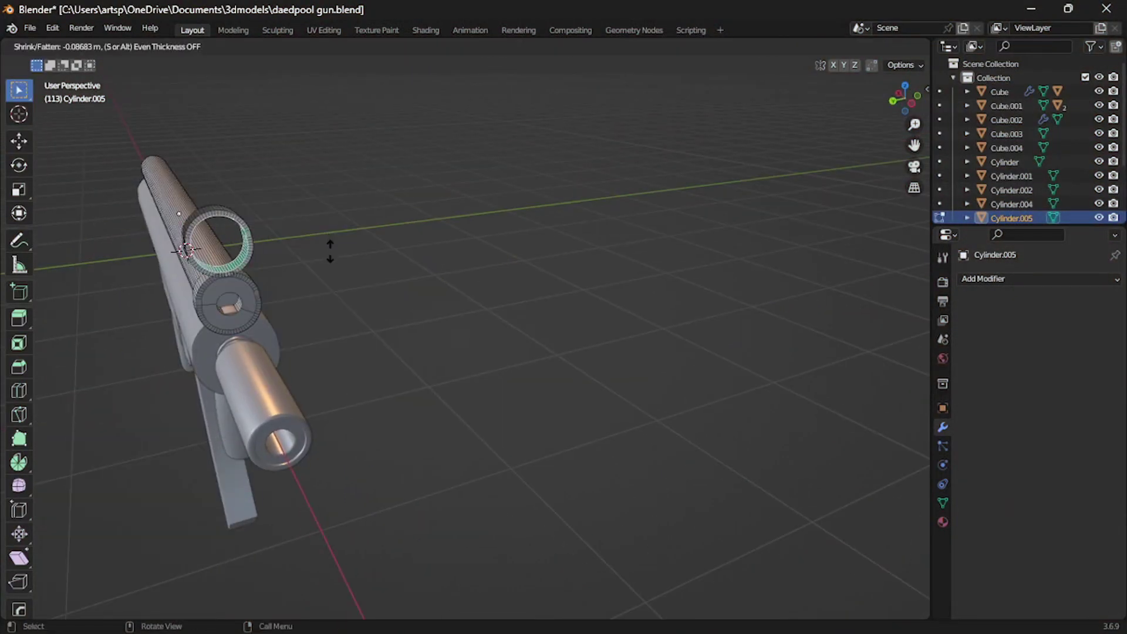
{"action": "left_click", "coordinate": [330, 244]}
{"action": "key", "text": "ctrl+Tab"}
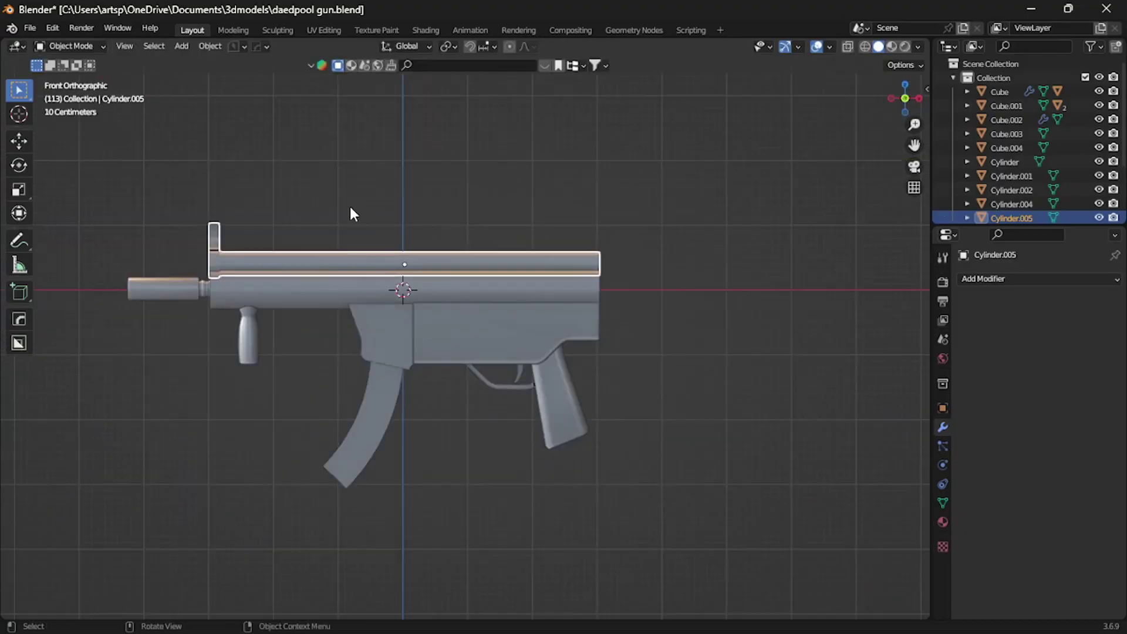
Bevel the outer edge loops of the sight ring and of the upper tube's front collar.
{"action": "scroll", "coordinate": [350, 205], "scroll_direction": "up", "scroll_amount": 5}
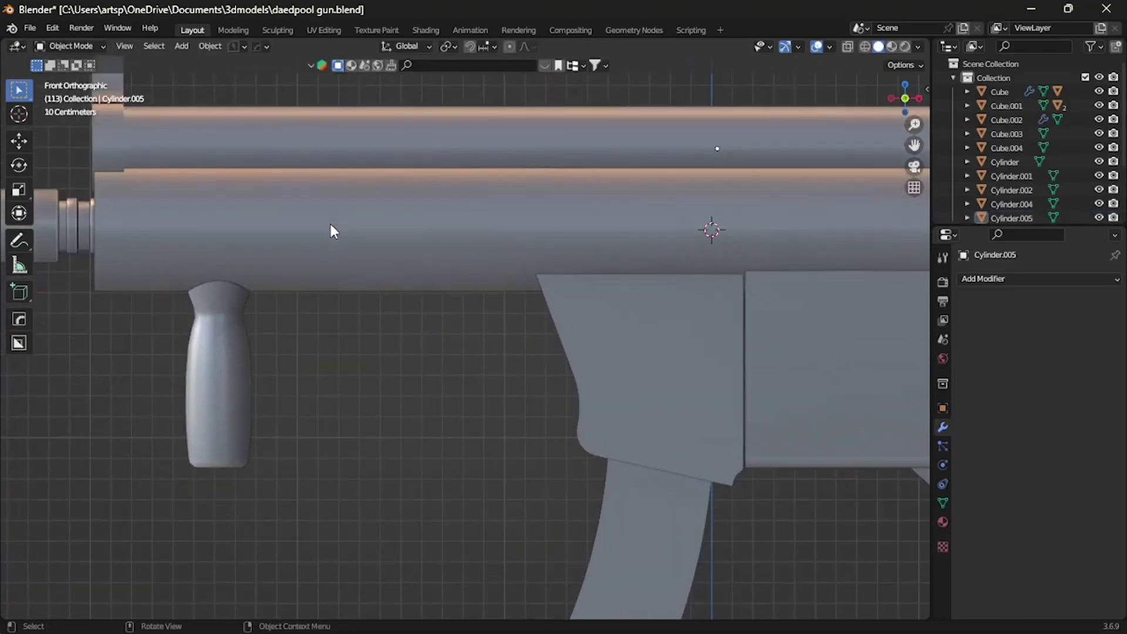
{"action": "key", "text": "ctrl+Tab"}
{"action": "left_click", "coordinate": [314, 261]}
{"action": "middle_click_drag", "start_coordinate": [313, 260], "coordinate": [202, 145]}
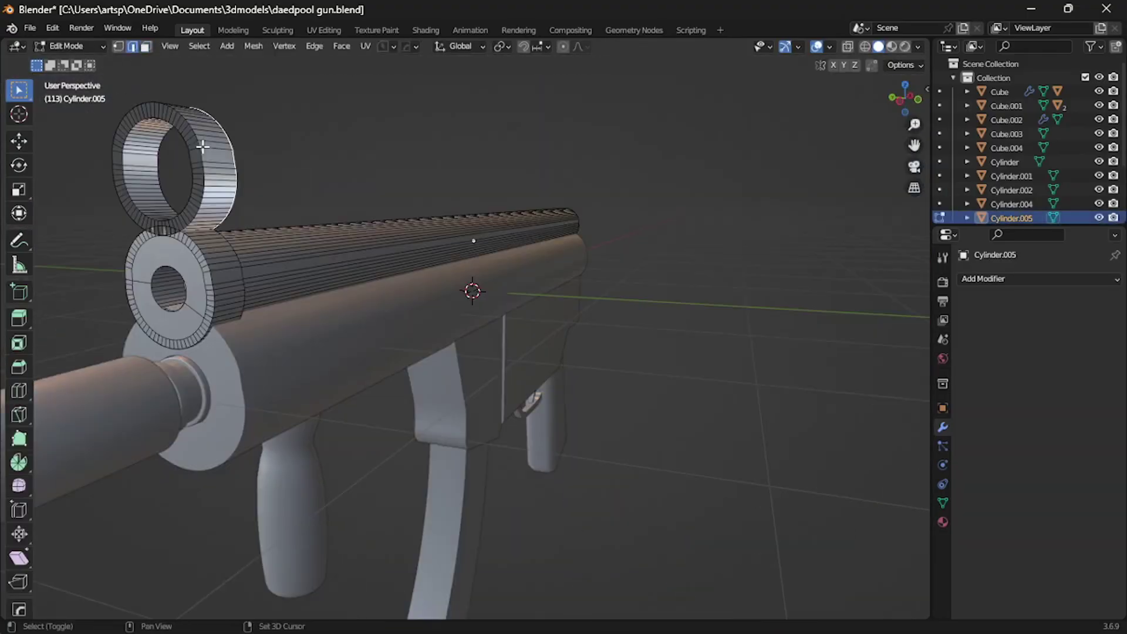
{"action": "left_click", "coordinate": [294, 163]}
{"action": "left_click", "coordinate": [241, 268], "text": "alt"}
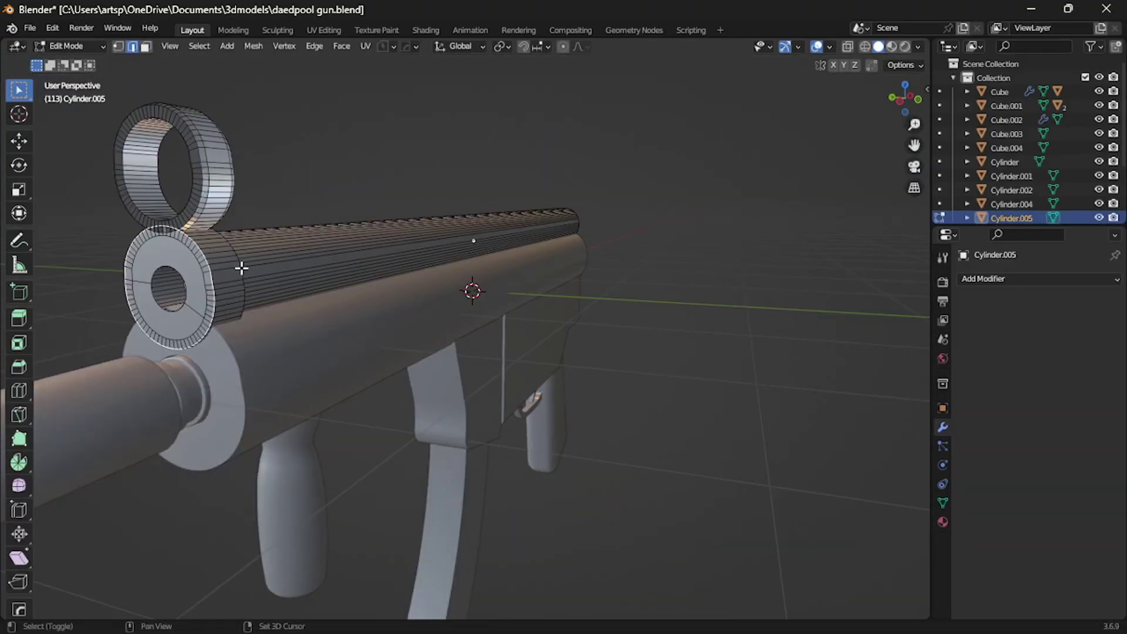
{"action": "left_click", "coordinate": [314, 270]}
Edit the upper and main tubes together and extrude their rear end faces slightly backward.
{"action": "key", "text": "Tab"}
{"action": "middle_click_drag", "start_coordinate": [304, 198], "coordinate": [281, 286]}
{"action": "left_click", "coordinate": [424, 353], "text": "shift"}
{"action": "key", "text": "Tab"}
{"action": "key", "text": "KP_1"}
{"action": "key", "text": "3"}
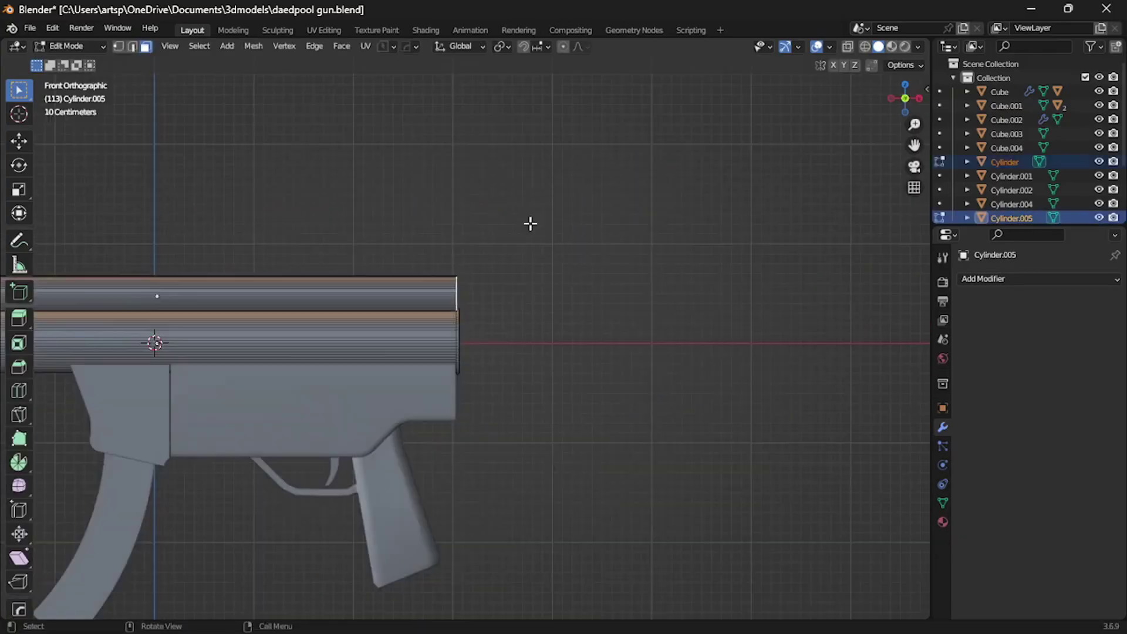
{"action": "scroll", "coordinate": [530, 223], "scroll_direction": "up", "scroll_amount": 8}
{"action": "key", "text": "e"}
{"action": "left_click", "coordinate": [539, 219]}
Extrude the narrow rear rims of both tubes outward along their normals and refine the rim edge loops.
{"action": "middle_click_drag", "start_coordinate": [539, 219], "coordinate": [572, 386]}
{"action": "scroll", "coordinate": [531, 284], "scroll_direction": "up", "scroll_amount": 2}
{"action": "key", "text": "alt+e"}
{"action": "left_click", "coordinate": [531, 286]}
{"action": "left_click", "coordinate": [533, 282]}
{"action": "left_click", "coordinate": [578, 383]}
{"action": "left_click", "coordinate": [479, 232]}
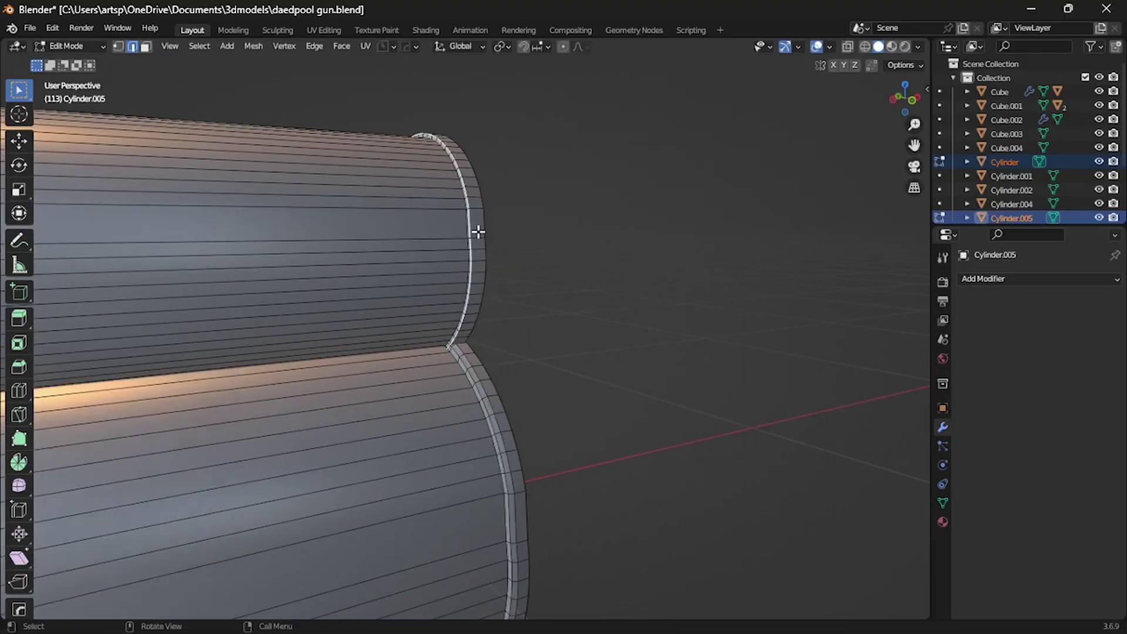
{"action": "left_click", "coordinate": [511, 227]}
Shift the rear end faces of both tubes about 0.005 m along X, then return to Object Mode and save the file.
{"action": "middle_click_drag", "start_coordinate": [511, 228], "coordinate": [425, 209]}
{"action": "key", "text": "KP_1"}
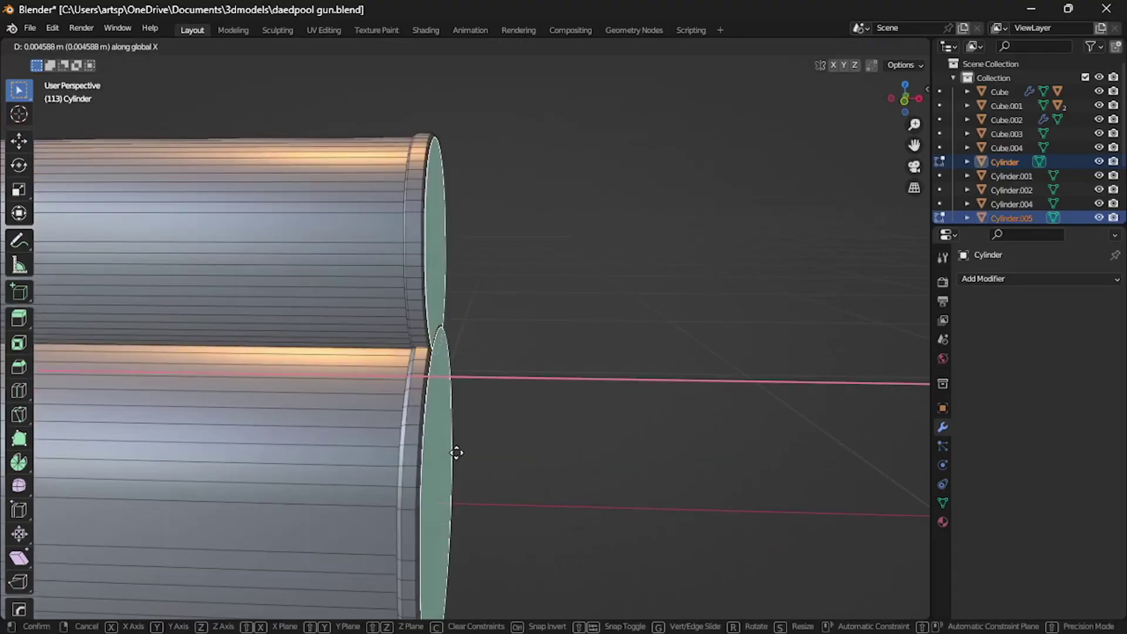
{"action": "key", "text": "ctrl+Tab"}
{"action": "left_click", "coordinate": [450, 398]}
{"action": "key", "text": "alt+a"}
{"action": "scroll", "coordinate": [498, 421], "scroll_direction": "left", "scroll_amount": 5}
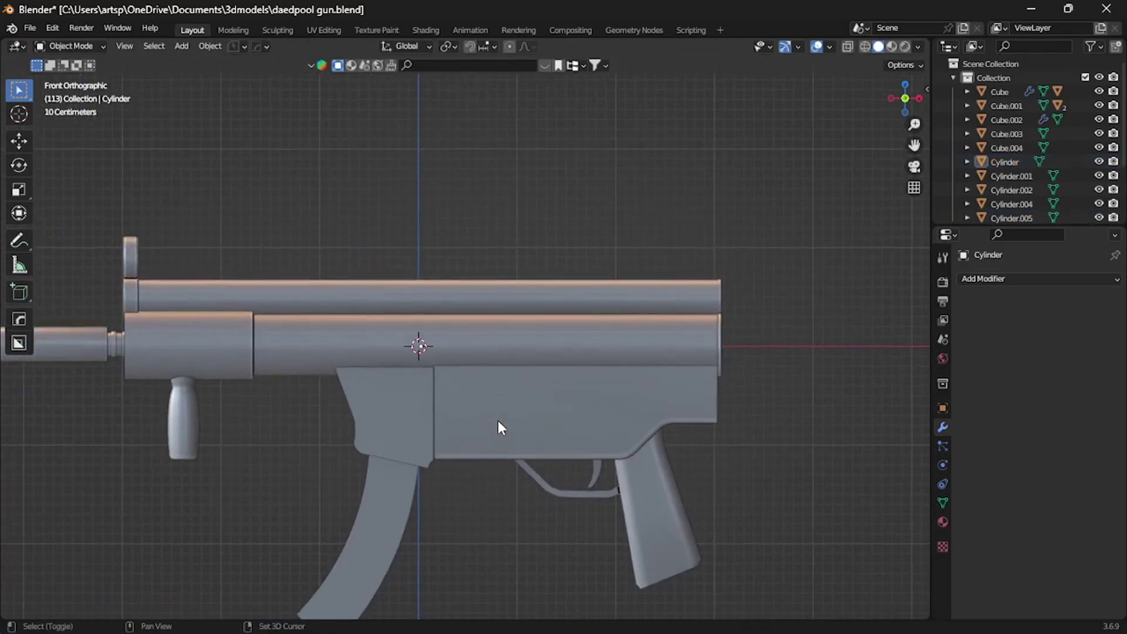
{"action": "scroll", "coordinate": [372, 448], "scroll_direction": "down", "scroll_amount": 2}
{"action": "scroll", "coordinate": [626, 487], "scroll_direction": "down", "scroll_amount": 1}
{"action": "scroll", "coordinate": [659, 431], "scroll_direction": "down", "scroll_amount": 1}
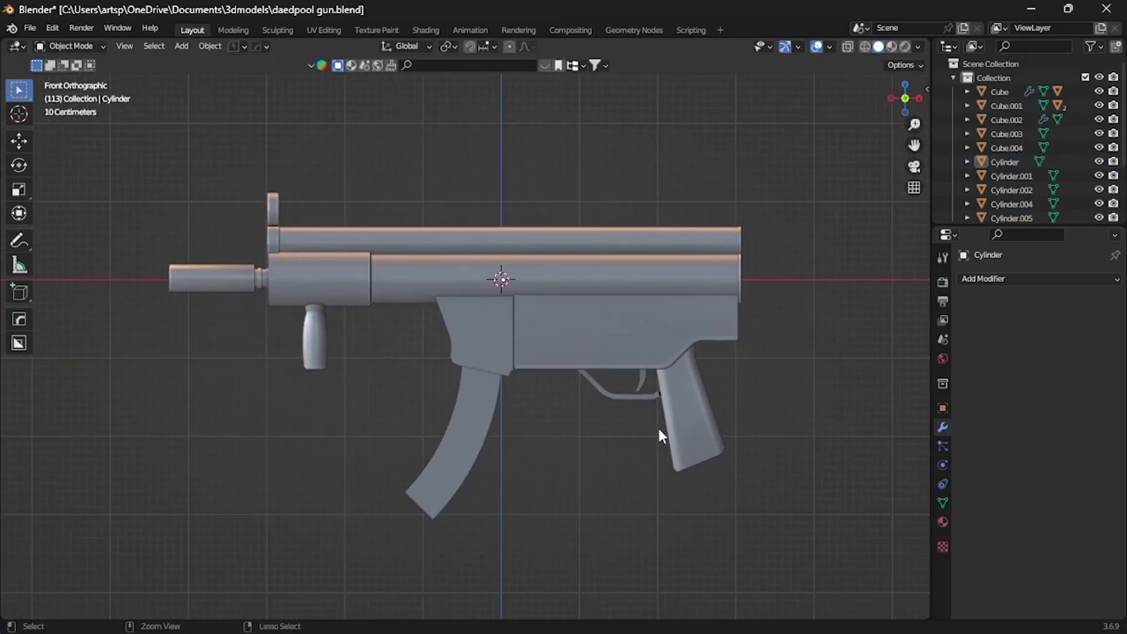
{"action": "key", "text": "ctrl+s"}
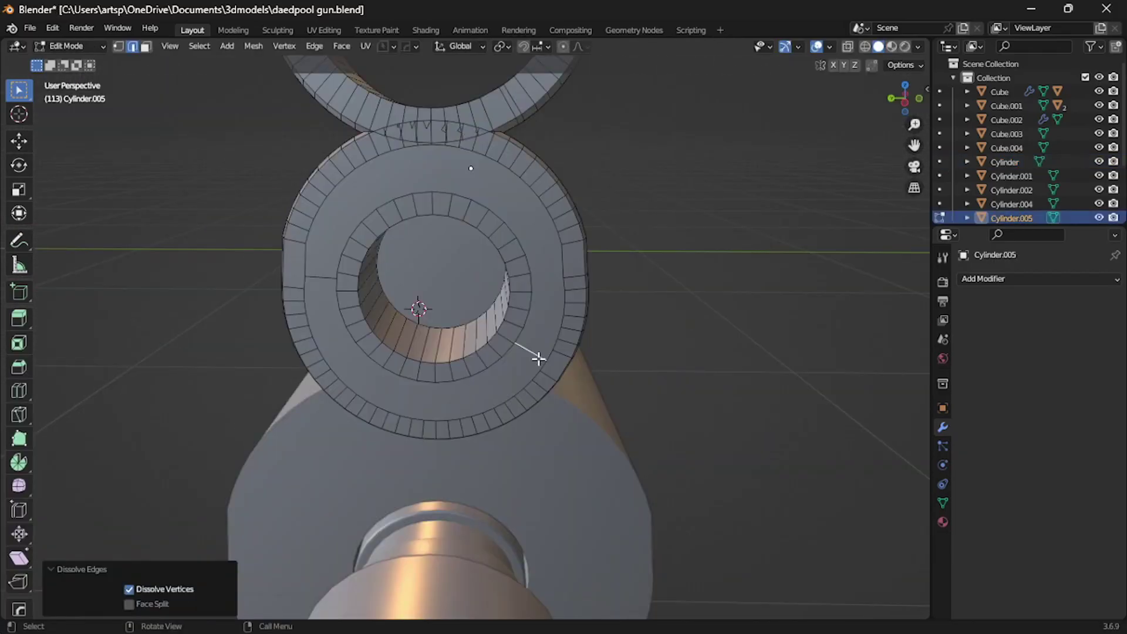
Clean up the upper tube's mesh and inset the face inside its front hole.
{"action": "middle_click_drag", "start_coordinate": [534, 353], "coordinate": [538, 358]}
{"action": "key", "text": "a"}
{"action": "left_click", "coordinate": [517, 344]}
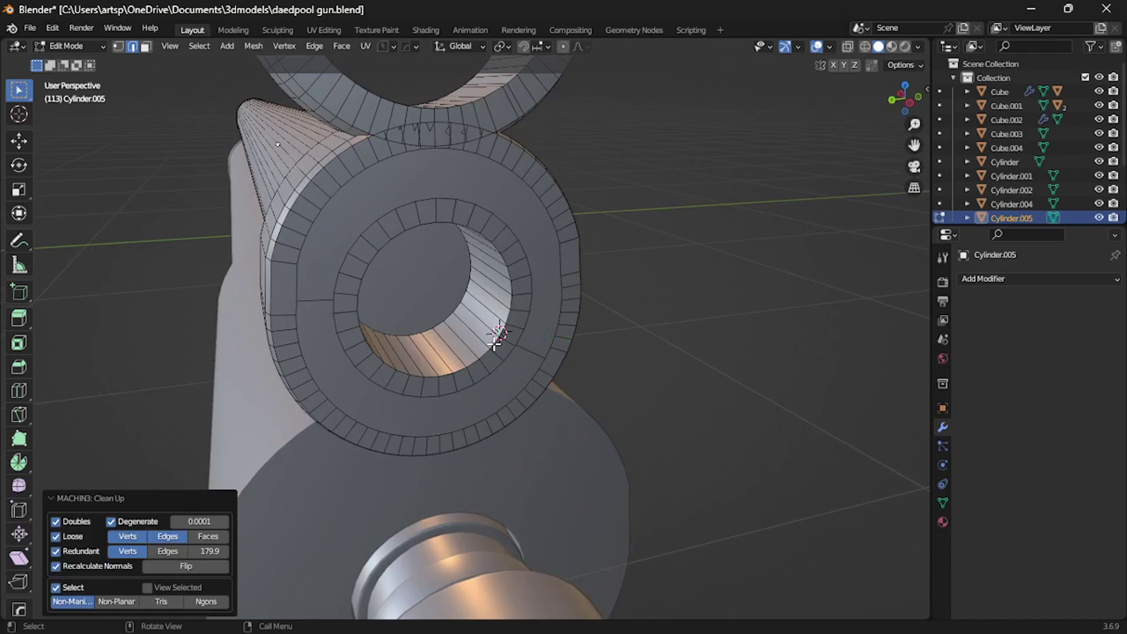
{"action": "key", "text": "i"}
{"action": "left_click", "coordinate": [593, 340]}
{"action": "key", "text": "o"}
{"action": "middle_click_drag", "start_coordinate": [595, 327], "coordinate": [559, 311]}
{"action": "key", "text": "i"}
{"action": "left_click", "coordinate": [519, 306]}
Extrude the inset face about 0.246 m into a protruding pin and move its end back about 0.022 m along X.
{"action": "key", "text": "e"}
{"action": "left_click", "coordinate": [444, 357]}
{"action": "key", "text": "KP_1"}
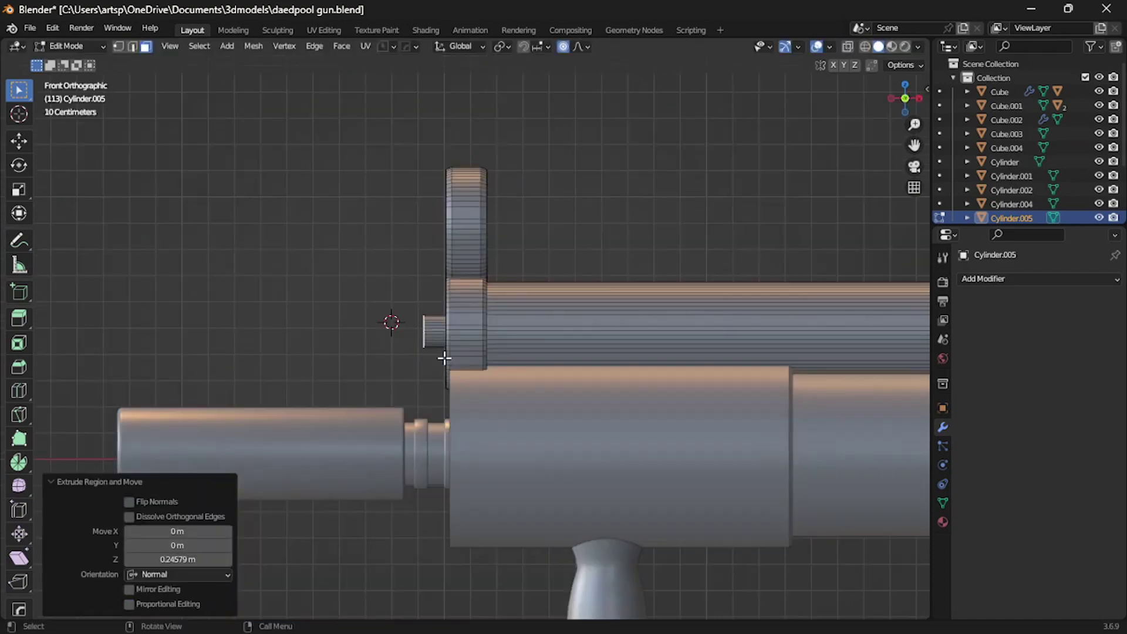
{"action": "key", "text": "g"}
{"action": "left_click", "coordinate": [449, 358]}
{"action": "key", "text": "g"}
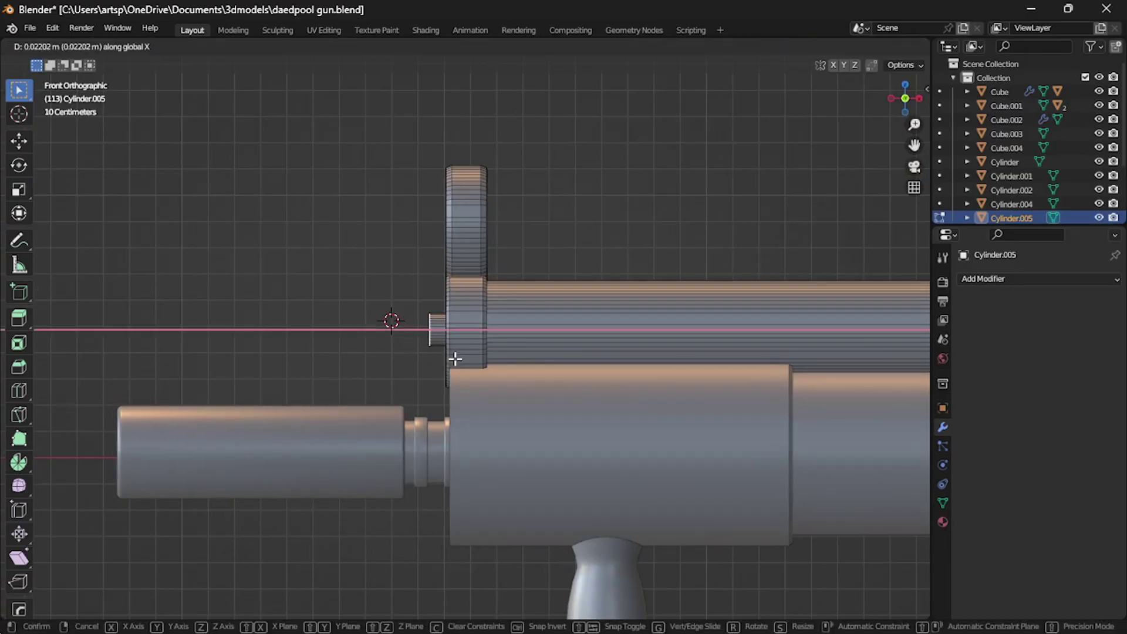
{"action": "left_click", "coordinate": [456, 359]}
Add an edge loop around the protruding pin at the front of the upper tube.
{"action": "scroll", "coordinate": [411, 342], "scroll_direction": "up", "scroll_amount": 4}
{"action": "key", "text": "ctrl+r"}
{"action": "left_click", "coordinate": [380, 337]}
{"action": "key", "text": "a"}
{"action": "key", "text": "alt+a"}
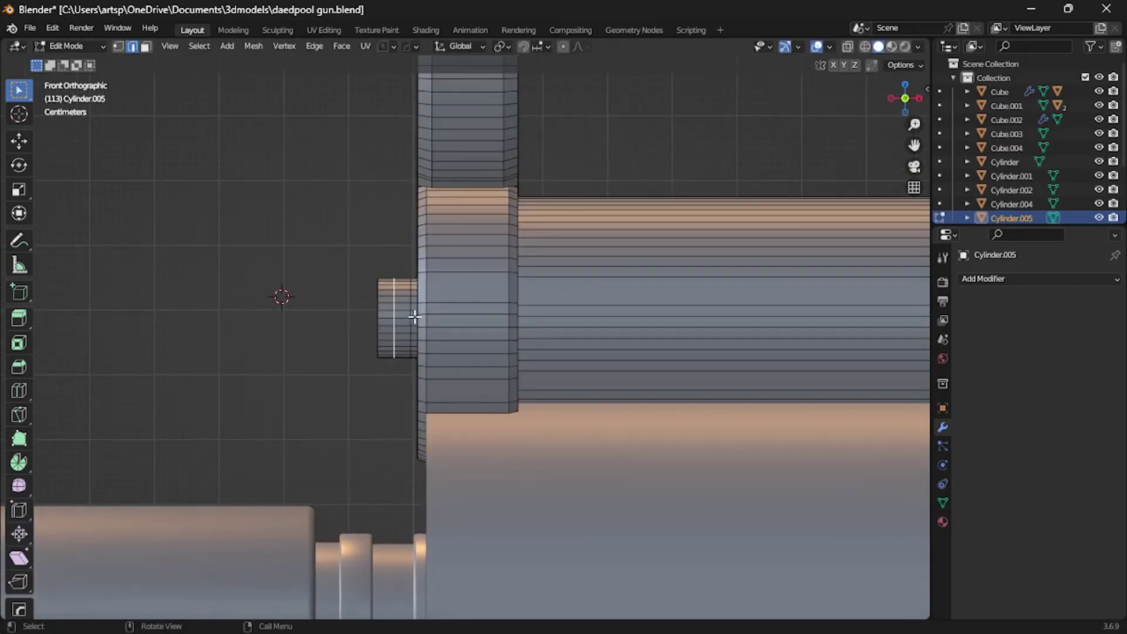
{"action": "left_click", "coordinate": [421, 319]}
Inset the pin's front face and push it inward to hollow out the pin.
{"action": "middle_click_drag", "start_coordinate": [421, 319], "coordinate": [503, 355]}
{"action": "key", "text": "i"}
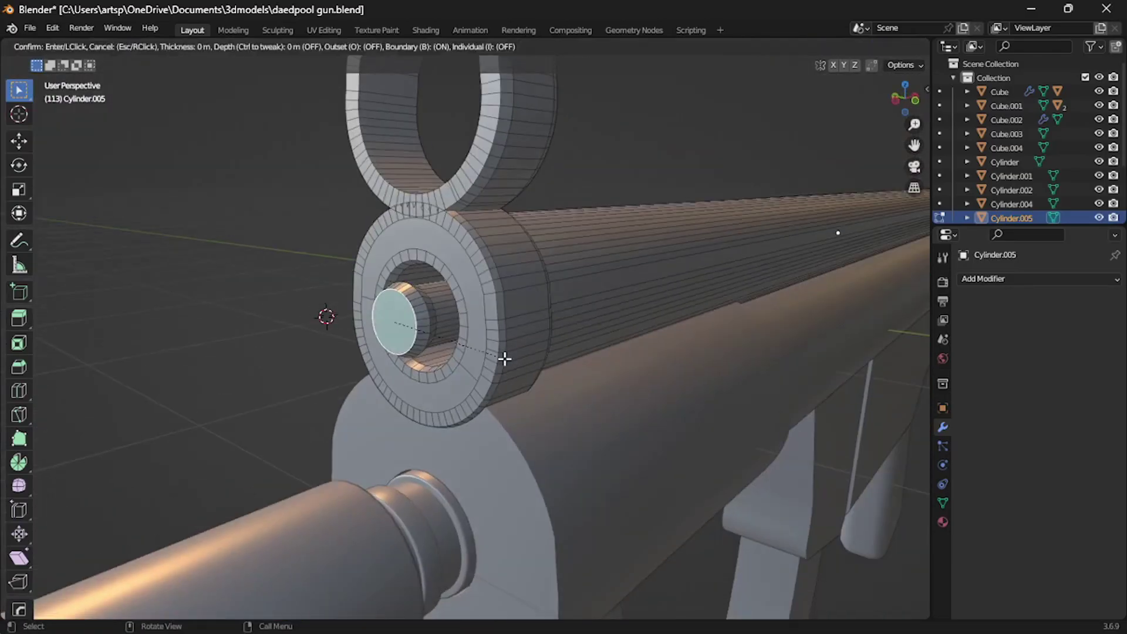
{"action": "left_click", "coordinate": [493, 359]}
{"action": "left_click", "coordinate": [497, 380]}
Round the pin's outer edges, bevel its front rim 0.00768 m wide with 5 segments, and return to Object Mode.
{"action": "scroll", "coordinate": [331, 201], "scroll_direction": "up", "scroll_amount": 5}
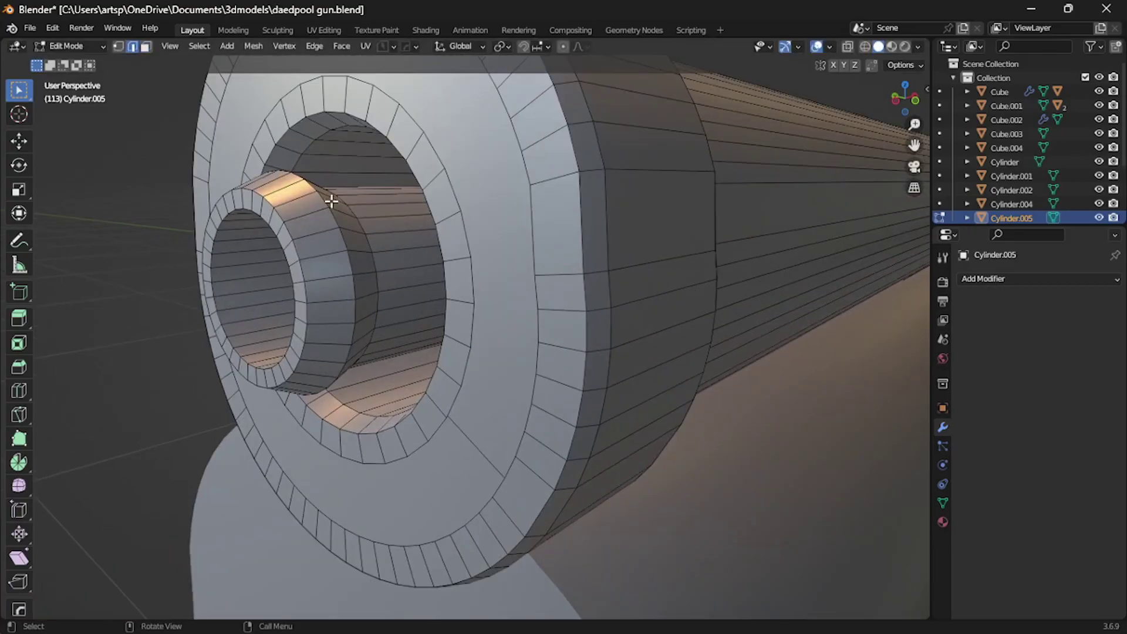
{"action": "scroll", "coordinate": [439, 236], "scroll_direction": "up", "scroll_amount": 5}
{"action": "left_click", "coordinate": [439, 236]}
{"action": "left_click", "coordinate": [274, 233]}
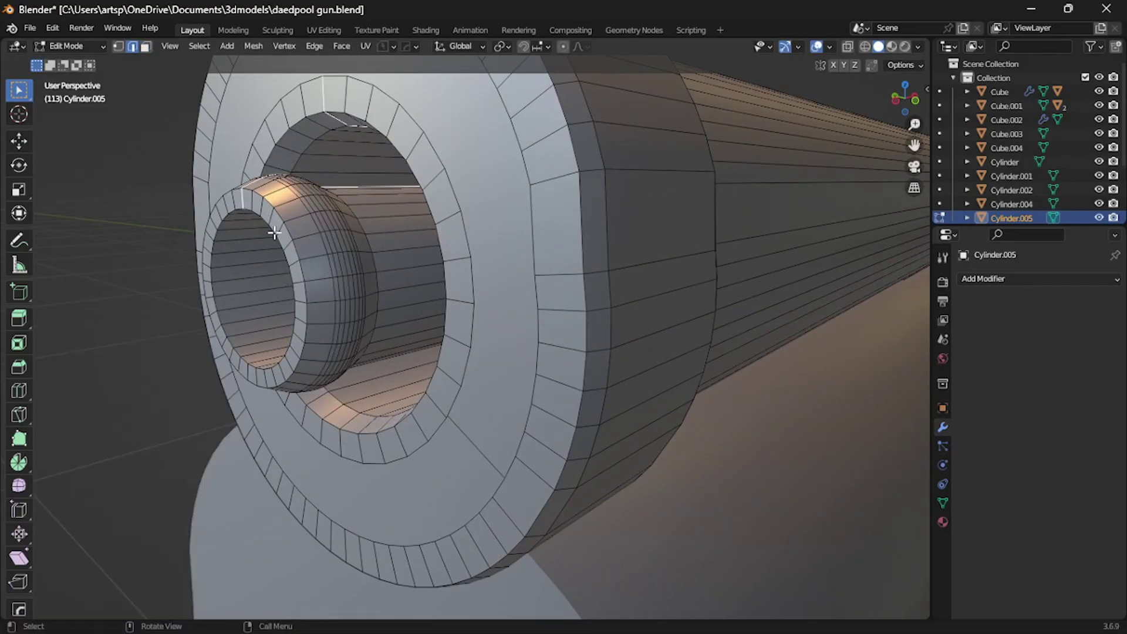
{"action": "left_click", "coordinate": [367, 270]}
{"action": "key", "text": "ctrl+b"}
{"action": "left_click", "coordinate": [385, 212]}
{"action": "key", "text": "ctrl+Tab"}
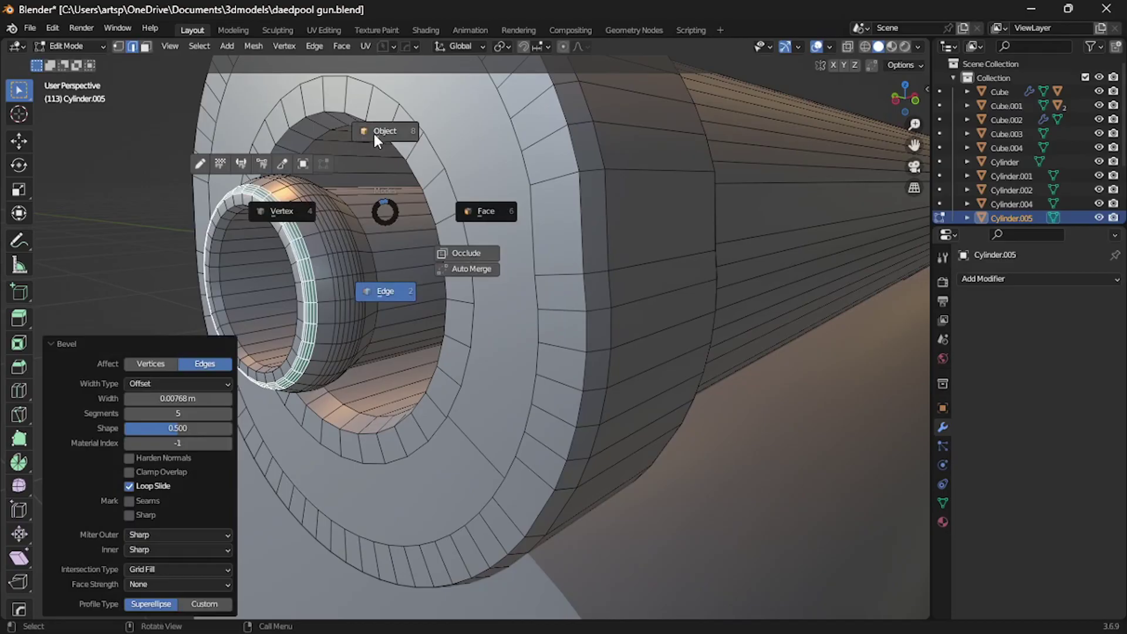
{"action": "left_click", "coordinate": [372, 131]}
{"action": "scroll", "coordinate": [323, 235], "scroll_direction": "down", "scroll_amount": 8}
{"action": "middle_click_drag", "start_coordinate": [323, 235], "coordinate": [499, 410]}
{"action": "scroll", "coordinate": [499, 410], "scroll_direction": "down", "scroll_amount": 2}
{"action": "scroll", "coordinate": [495, 403], "scroll_direction": "down", "scroll_amount": 2}
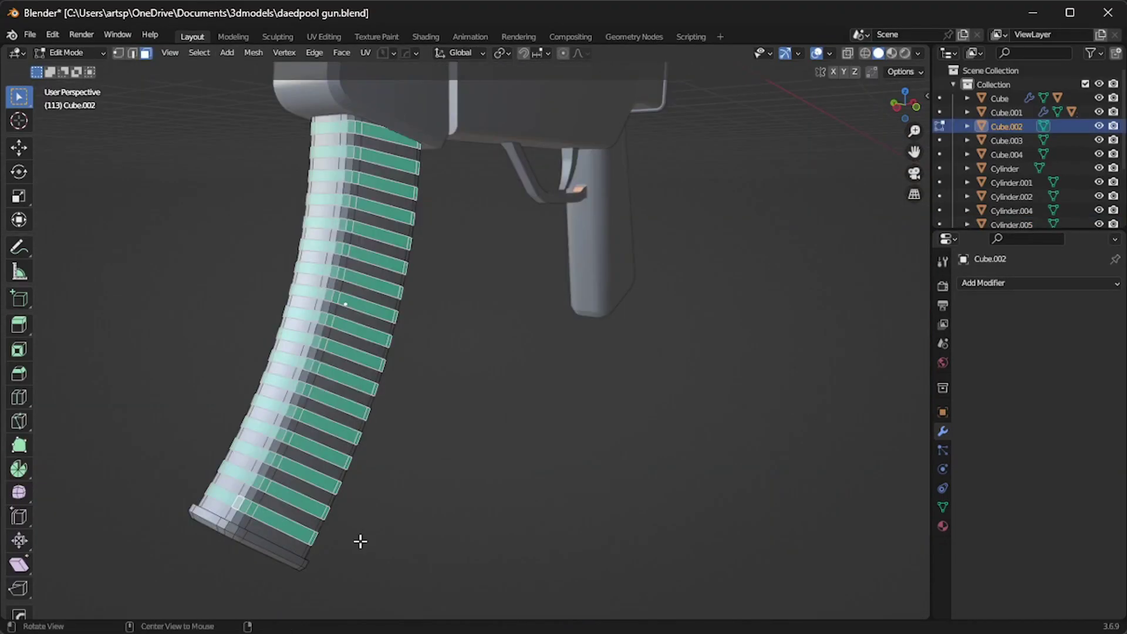
Fatten the magazine's alternating rib faces outward by about 0.047 m and return to Object Mode.
{"action": "key", "text": "alt+s"}
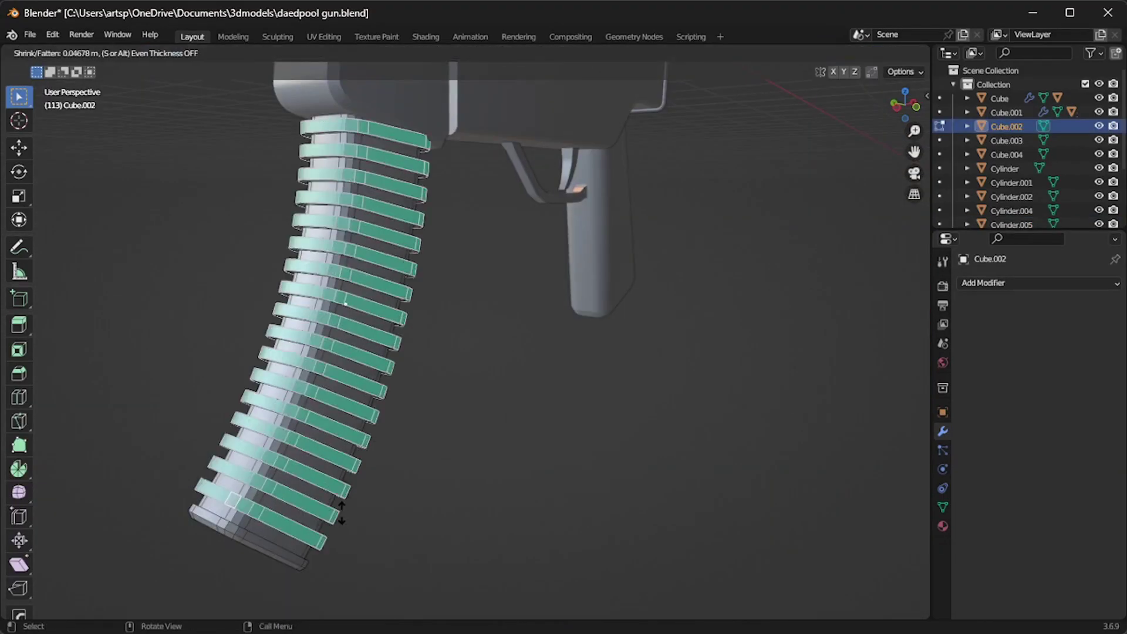
{"action": "left_click", "coordinate": [341, 515]}
{"action": "key", "text": "ctrl+Tab"}
{"action": "left_click", "coordinate": [410, 444]}
{"action": "key", "text": "KP_1"}
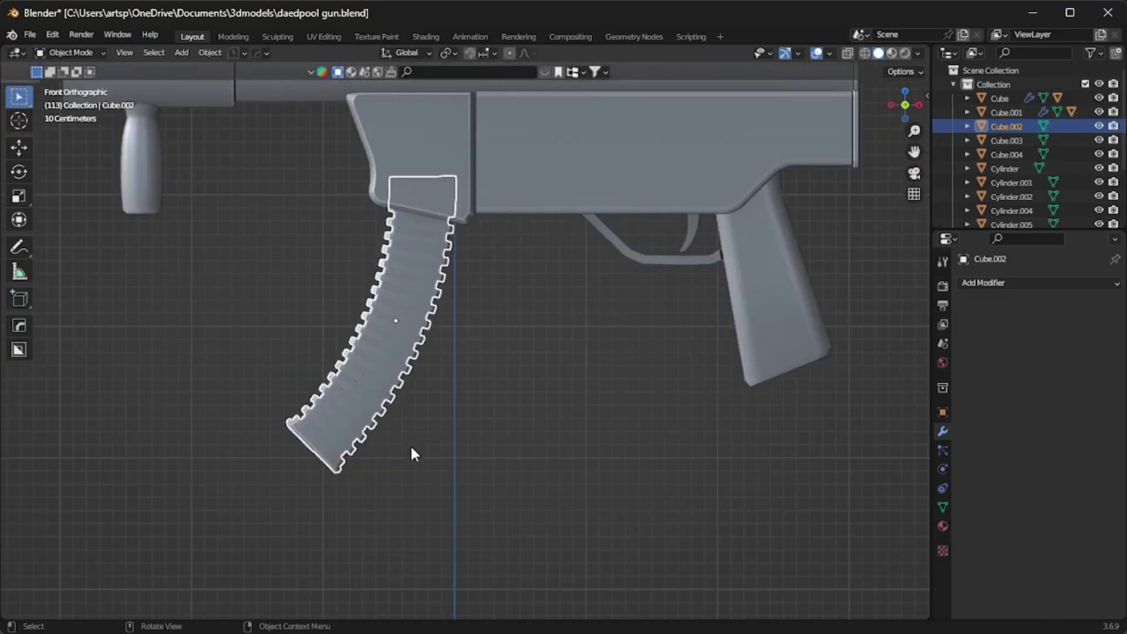
Bevel the edges of the magazine's ribs about 0.0075 m wide with 6 segments.
{"action": "scroll", "coordinate": [721, 181], "scroll_direction": "up", "scroll_amount": 3}
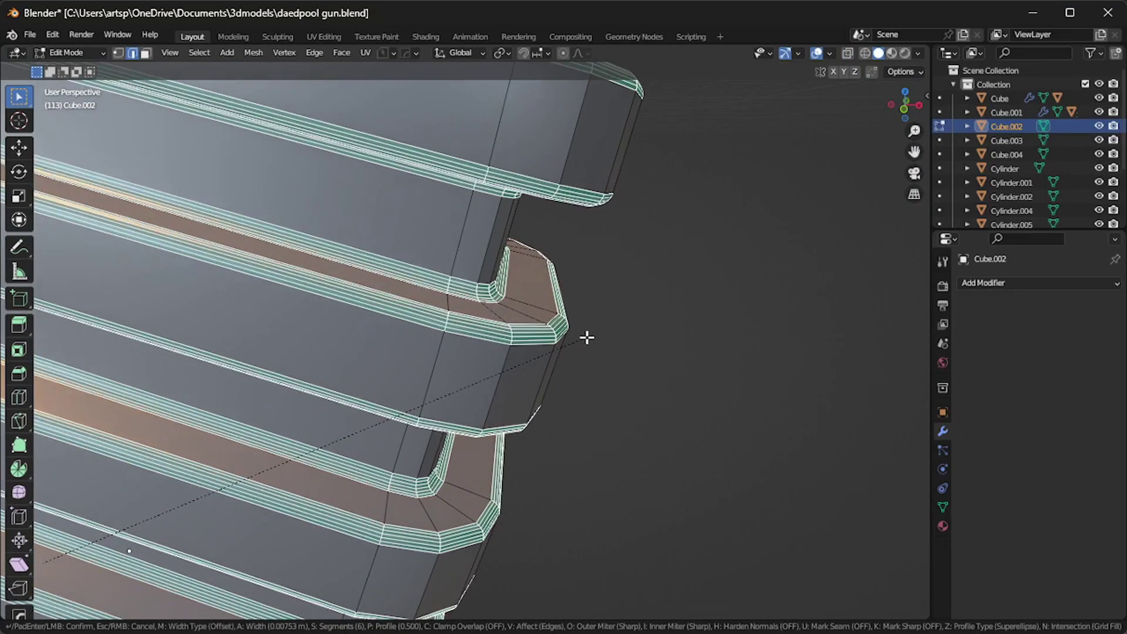
{"action": "left_click", "coordinate": [589, 335]}
{"action": "scroll", "coordinate": [591, 334], "scroll_direction": "down", "scroll_amount": 5}
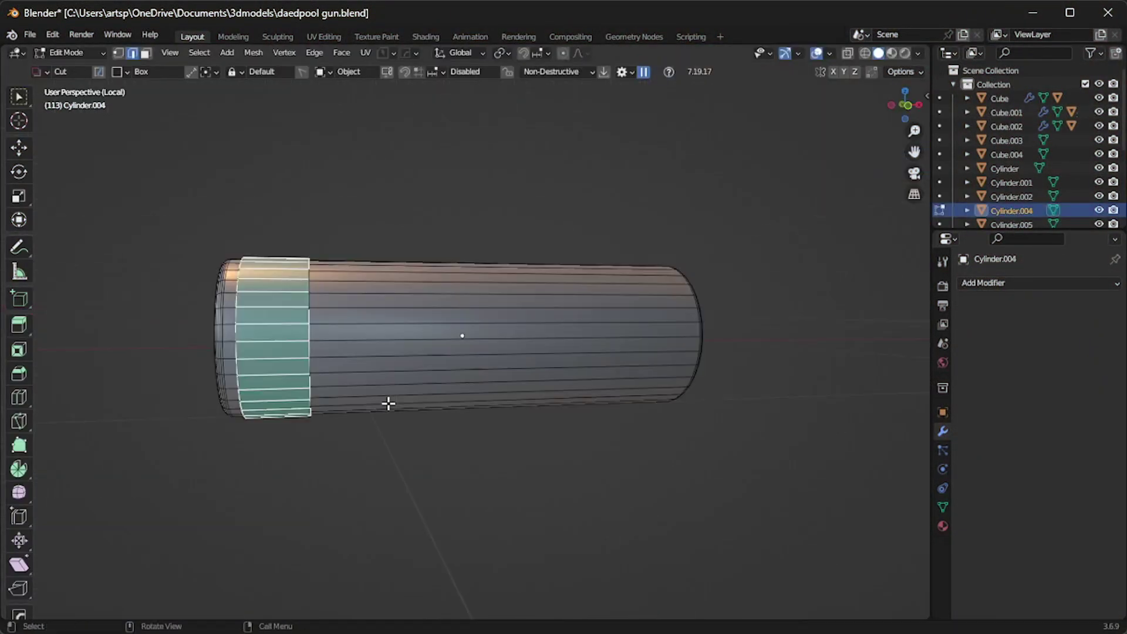
Detail the muzzle cylinder with raised bands and small inset panels, and bevel a loop cut beside the panels about 0.0015 m wide.
{"action": "scroll", "coordinate": [388, 403], "scroll_direction": "up", "scroll_amount": 3}
{"action": "middle_click_drag", "start_coordinate": [388, 404], "coordinate": [169, 325]}
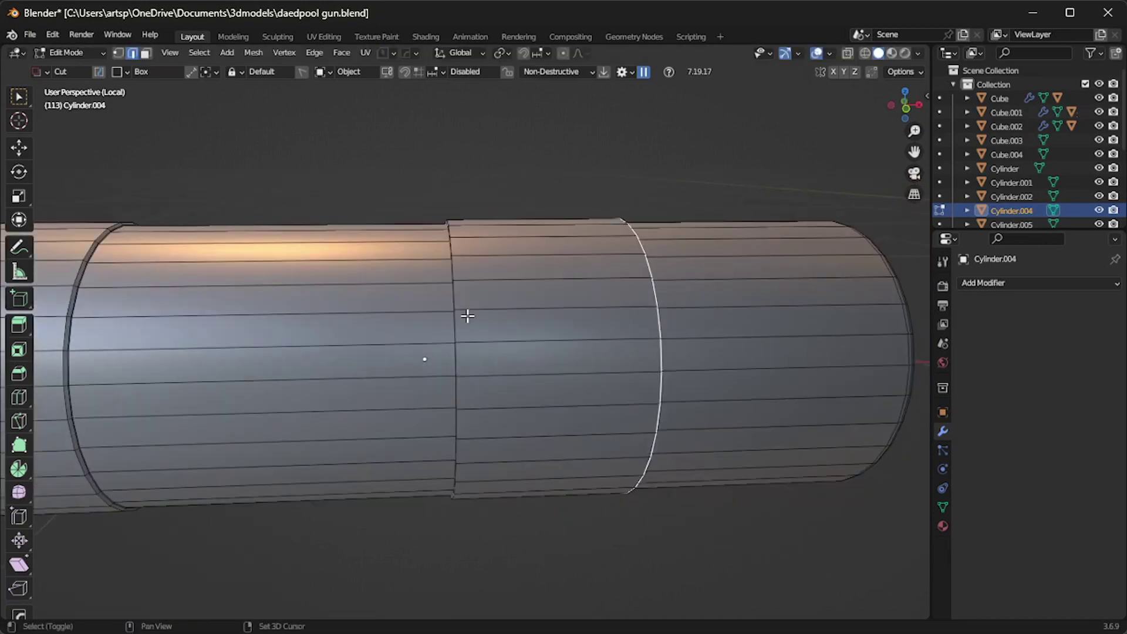
{"action": "middle_click_drag", "start_coordinate": [468, 314], "coordinate": [538, 330]}
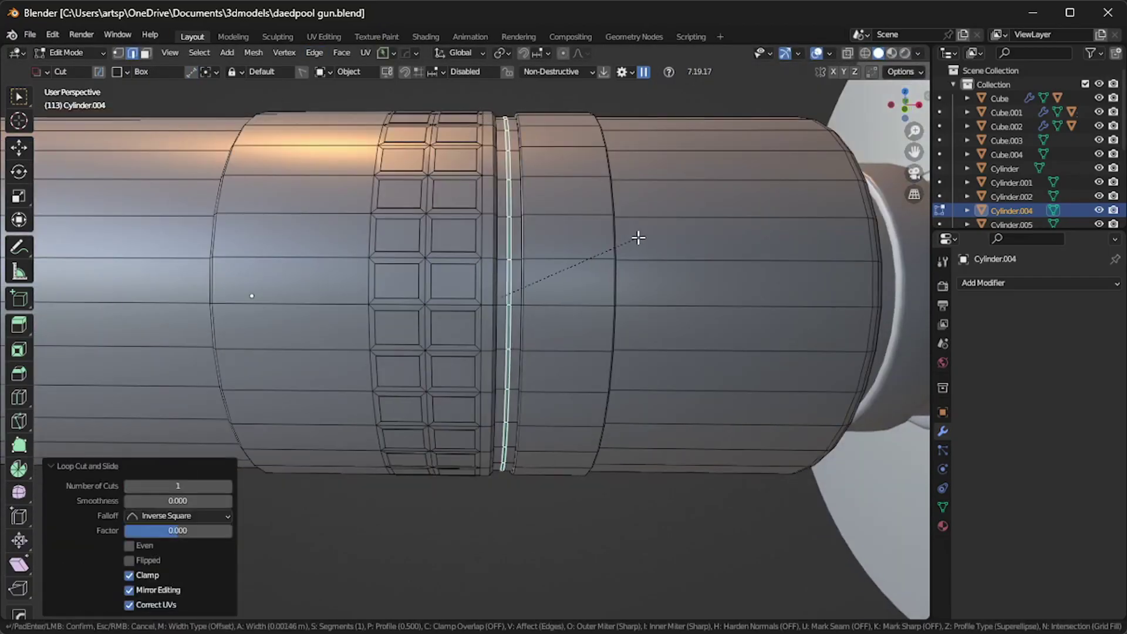
{"action": "left_click", "coordinate": [639, 237]}
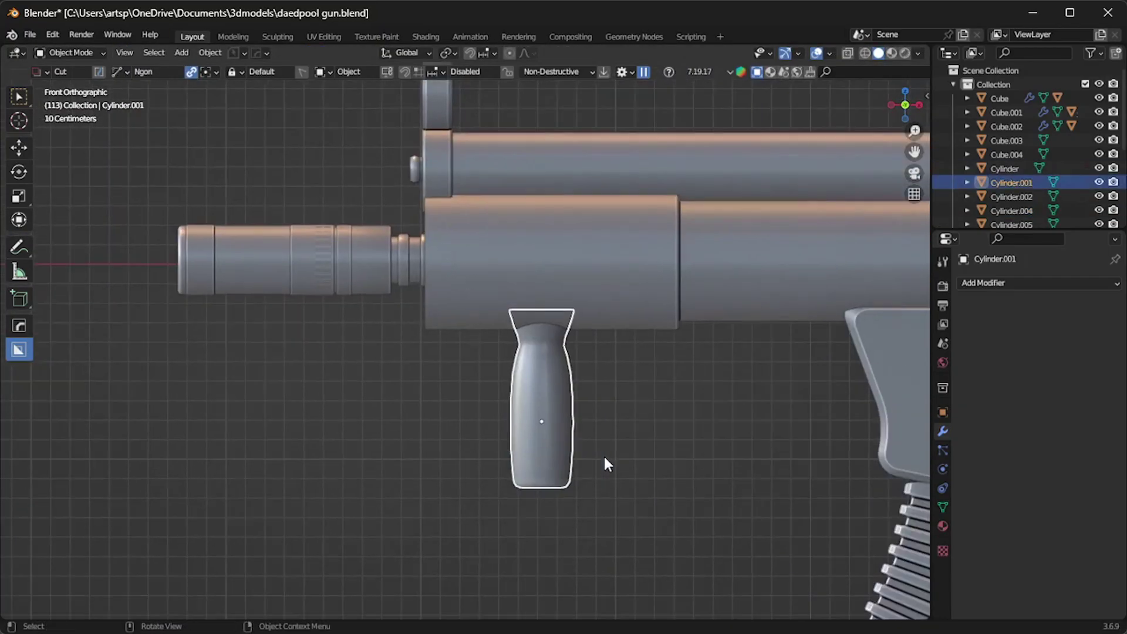
Extrude four face rings around the lower part of the foregrip along their normals.
{"action": "key", "text": "Tab"}
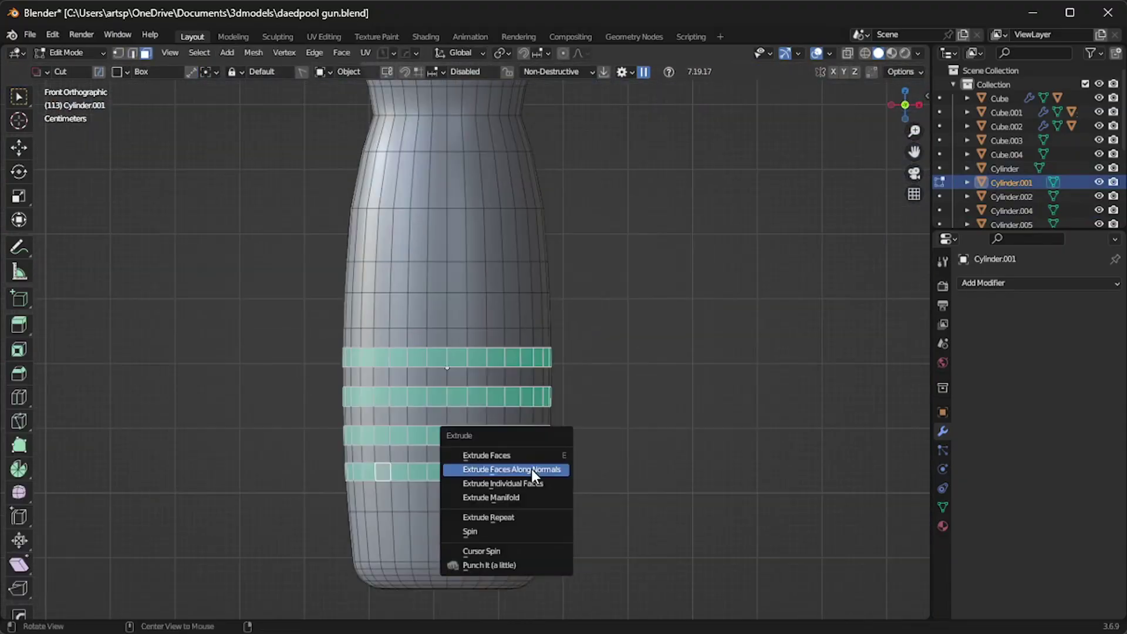
{"action": "left_click", "coordinate": [536, 469]}
{"action": "left_click", "coordinate": [531, 471]}
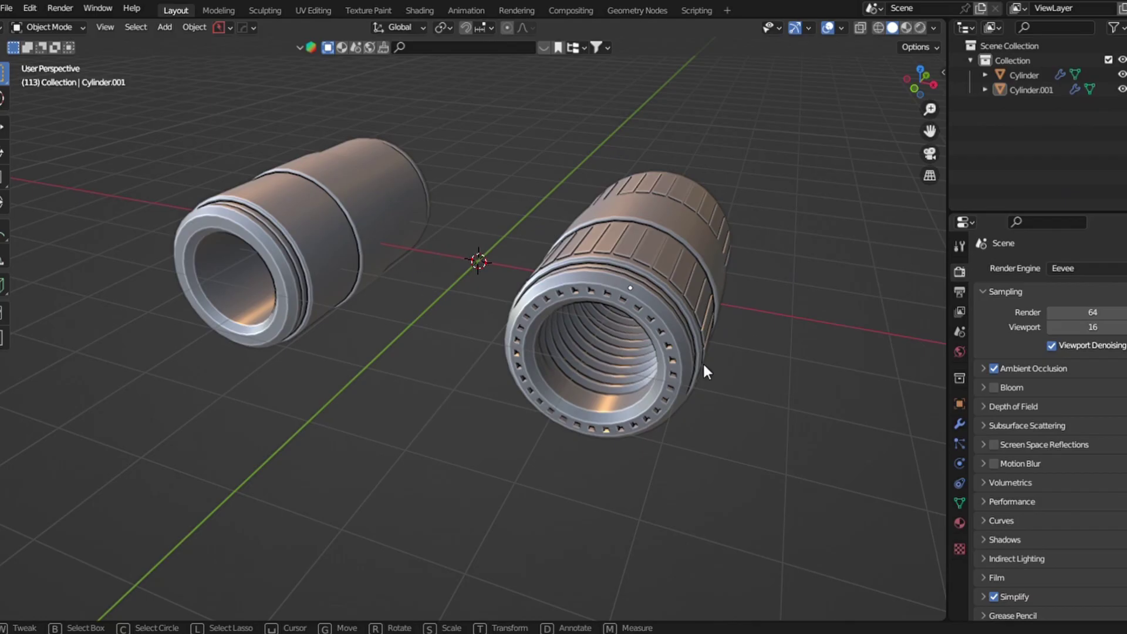
{"action": "left_click", "coordinate": [558, 310]}
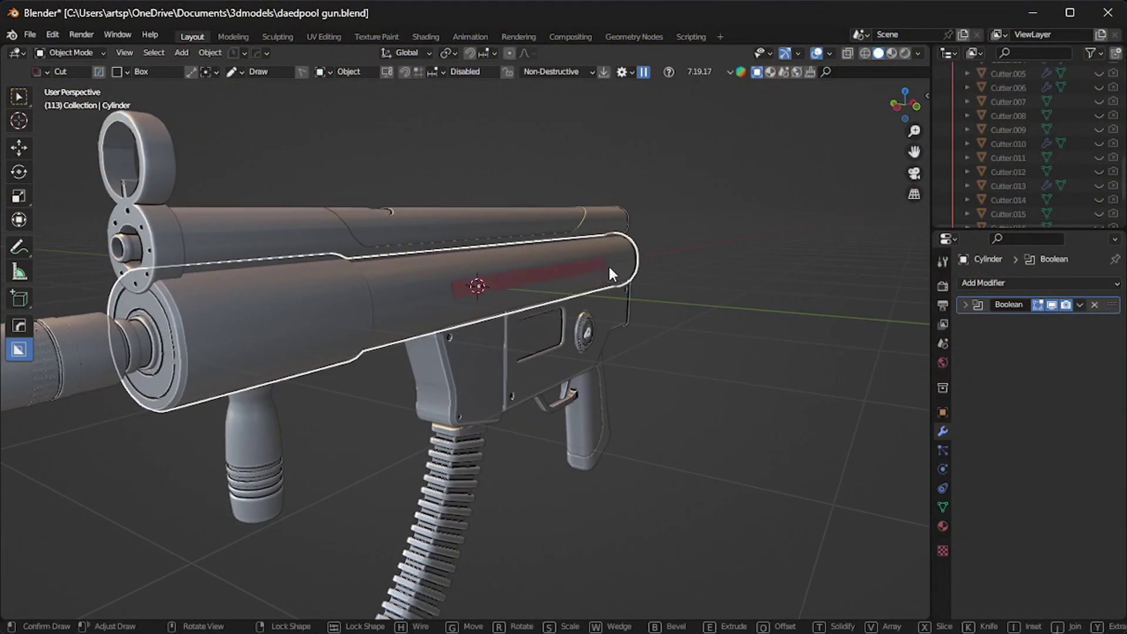
Cut a long narrow slot along the side of the main tube and add a Weighted Normal modifier to it.
{"action": "left_click", "coordinate": [618, 259]}
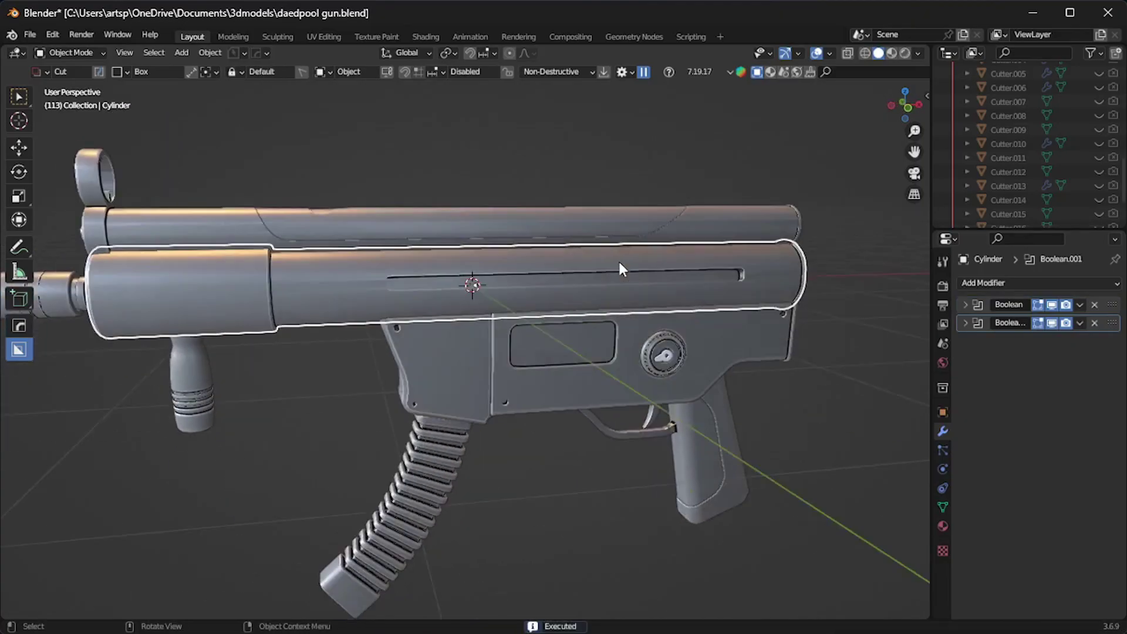
{"action": "key", "text": "q"}
{"action": "left_click", "coordinate": [619, 262]}
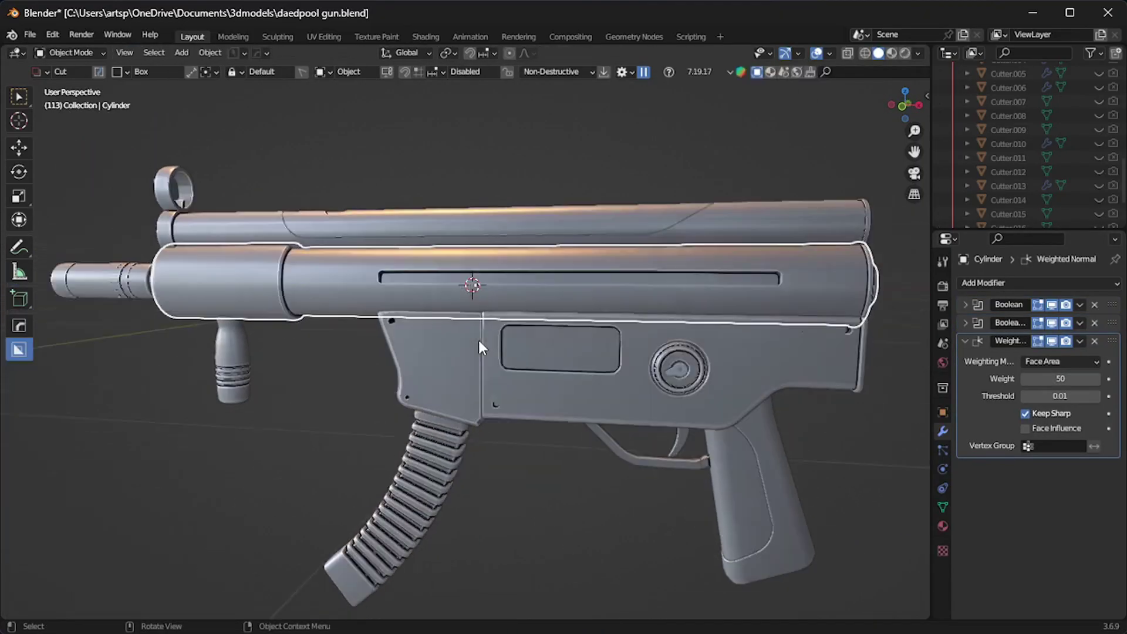
Mirror the main tube across Y with bisect and flip, keeping sharp edges in its Weighted Normal modifier.
{"action": "middle_click_drag", "start_coordinate": [478, 337], "coordinate": [558, 305]}
{"action": "key", "text": "alt+x"}
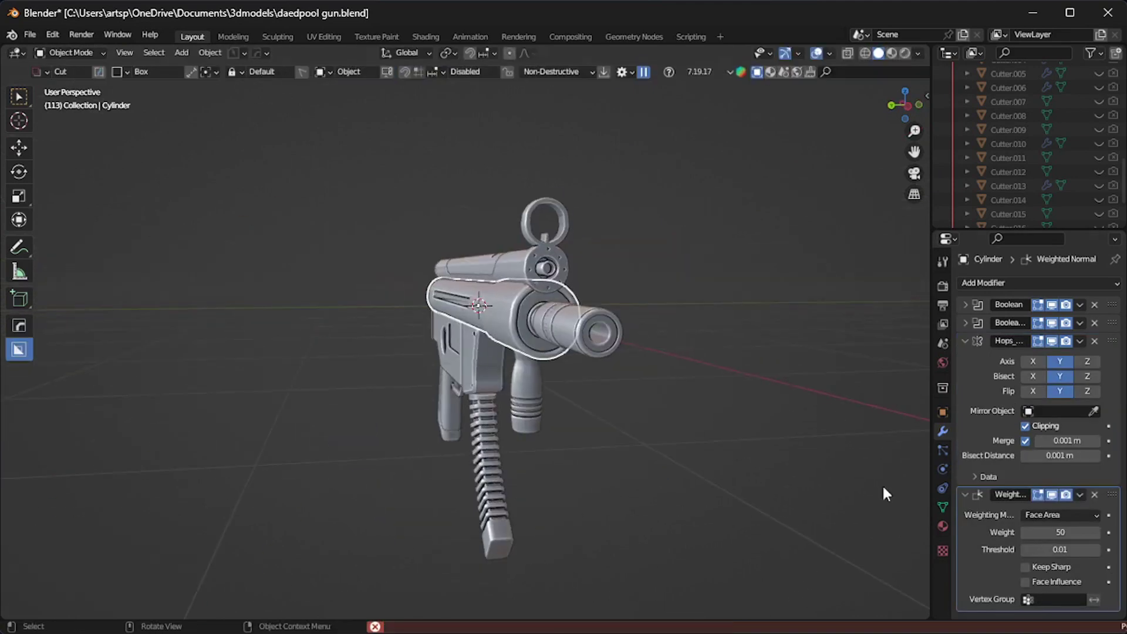
{"action": "middle_click_drag", "start_coordinate": [882, 484], "coordinate": [672, 289]}
{"action": "scroll", "coordinate": [499, 478], "scroll_direction": "down", "scroll_amount": 3}
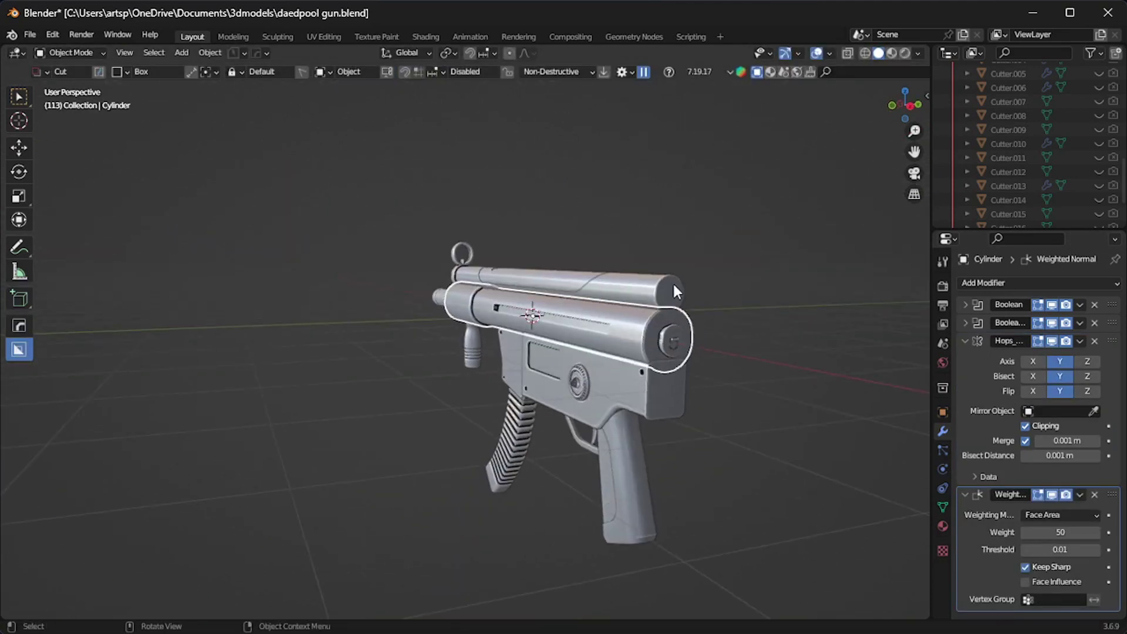
Inset the upper tube's rear end face and extrude along normals to form a circular groove.
{"action": "left_click", "coordinate": [672, 289]}
{"action": "scroll", "coordinate": [743, 374], "scroll_direction": "up", "scroll_amount": 4}
{"action": "left_click", "coordinate": [805, 353]}
{"action": "key", "text": "i"}
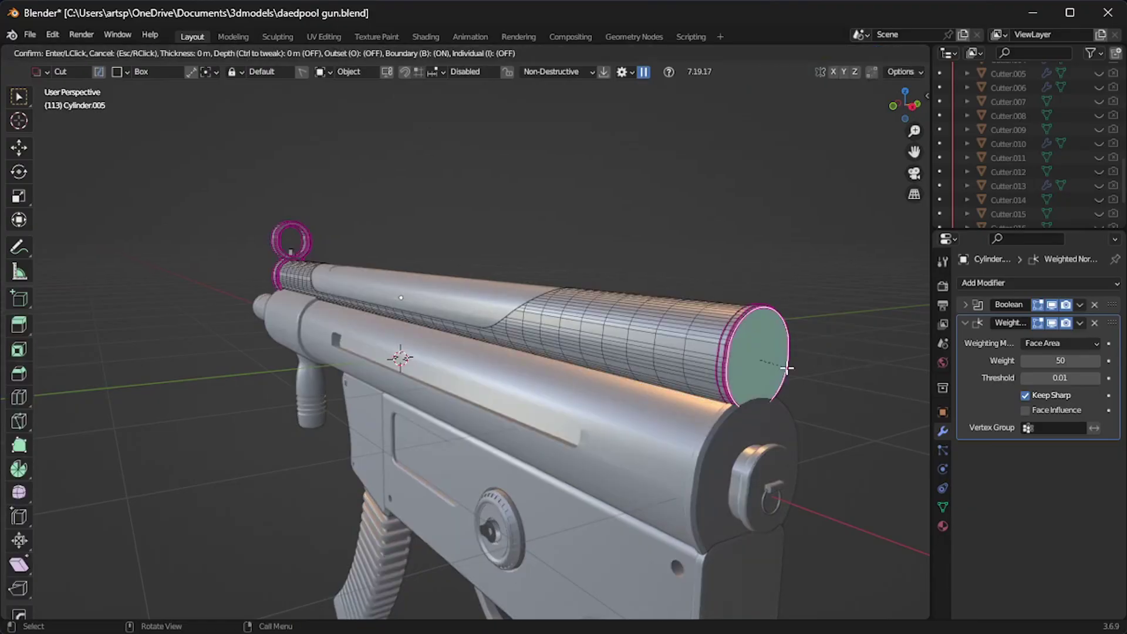
{"action": "left_click", "coordinate": [781, 365]}
{"action": "key", "text": "alt+e"}
{"action": "left_click", "coordinate": [780, 368]}
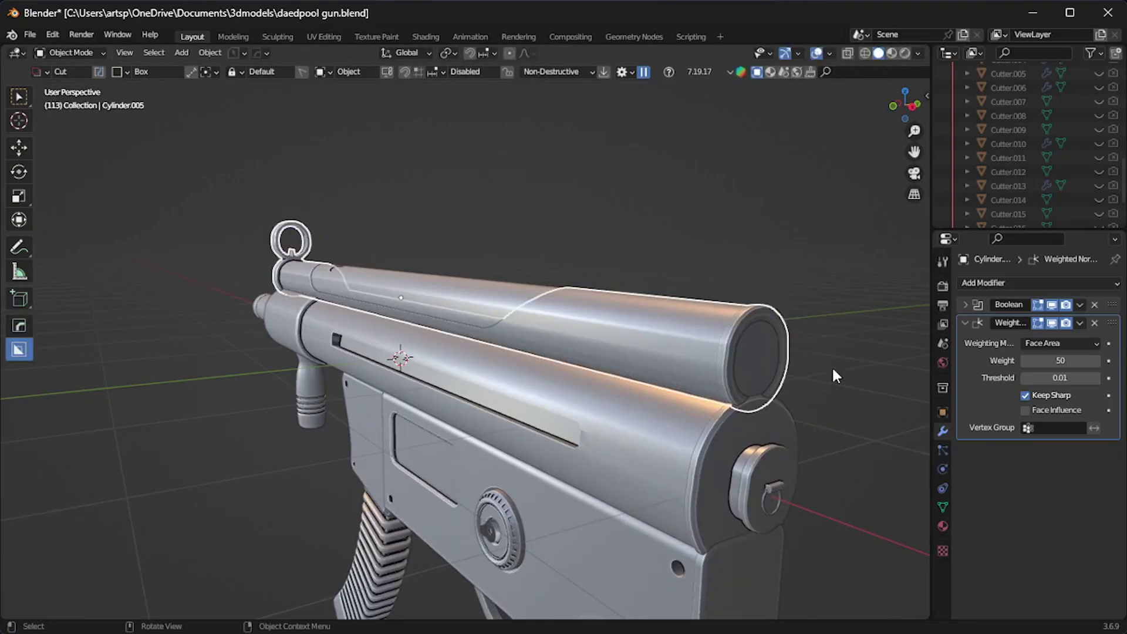
Examine the pistol grip's inlaid side plate and the receiver side from front and perspective views.
{"action": "middle_click_drag", "start_coordinate": [832, 365], "coordinate": [758, 405]}
{"action": "key", "text": "KP_1"}
{"action": "left_click", "coordinate": [579, 435]}
{"action": "scroll", "coordinate": [588, 411], "scroll_direction": "up", "scroll_amount": 5}
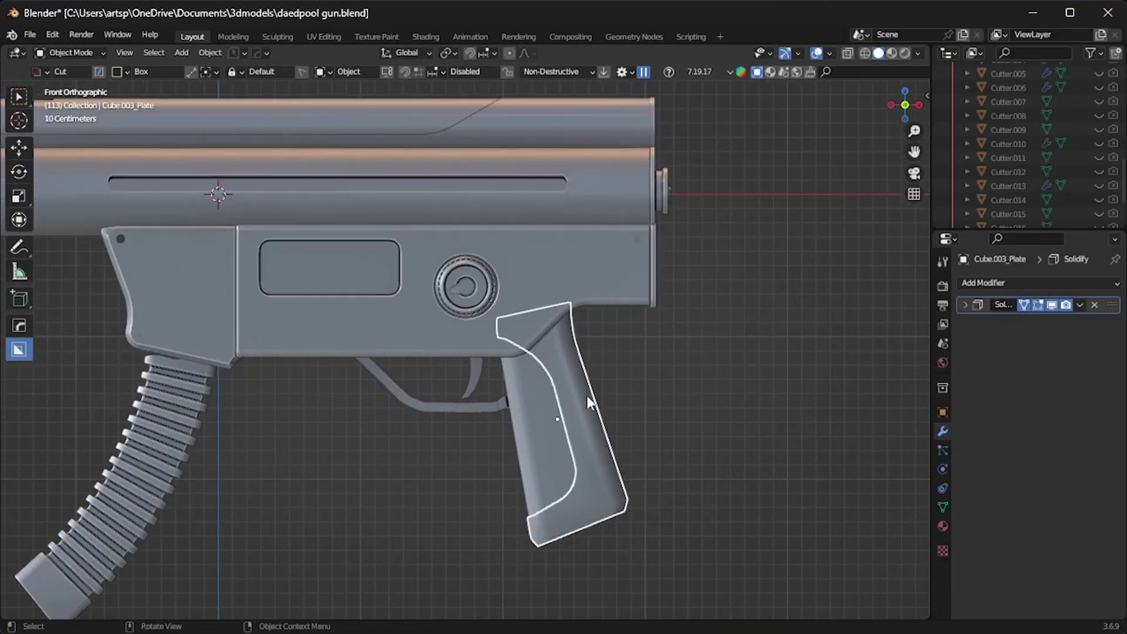
{"action": "scroll", "coordinate": [555, 364], "scroll_direction": "up", "scroll_amount": 4}
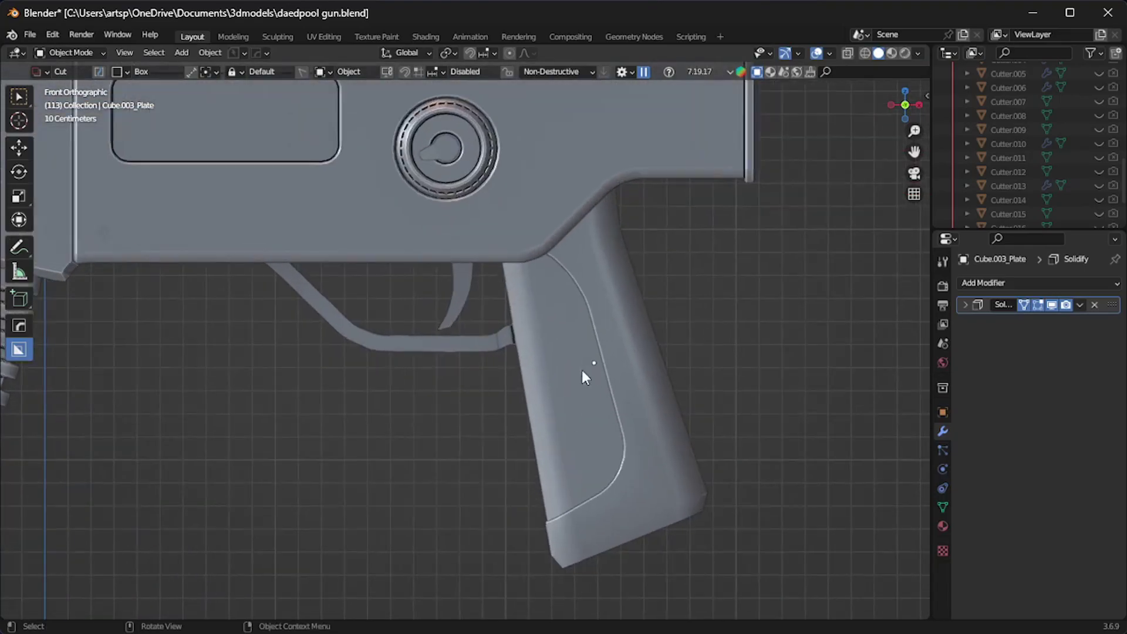
{"action": "left_click", "coordinate": [583, 370]}
{"action": "left_click_drag", "start_coordinate": [601, 326], "coordinate": [634, 422]}
{"action": "middle_click_drag", "start_coordinate": [654, 449], "coordinate": [579, 506]}
{"action": "scroll", "coordinate": [579, 506], "scroll_direction": "down", "scroll_amount": 3}
{"action": "left_click", "coordinate": [521, 288]}
{"action": "scroll", "coordinate": [520, 287], "scroll_direction": "down", "scroll_amount": 5}
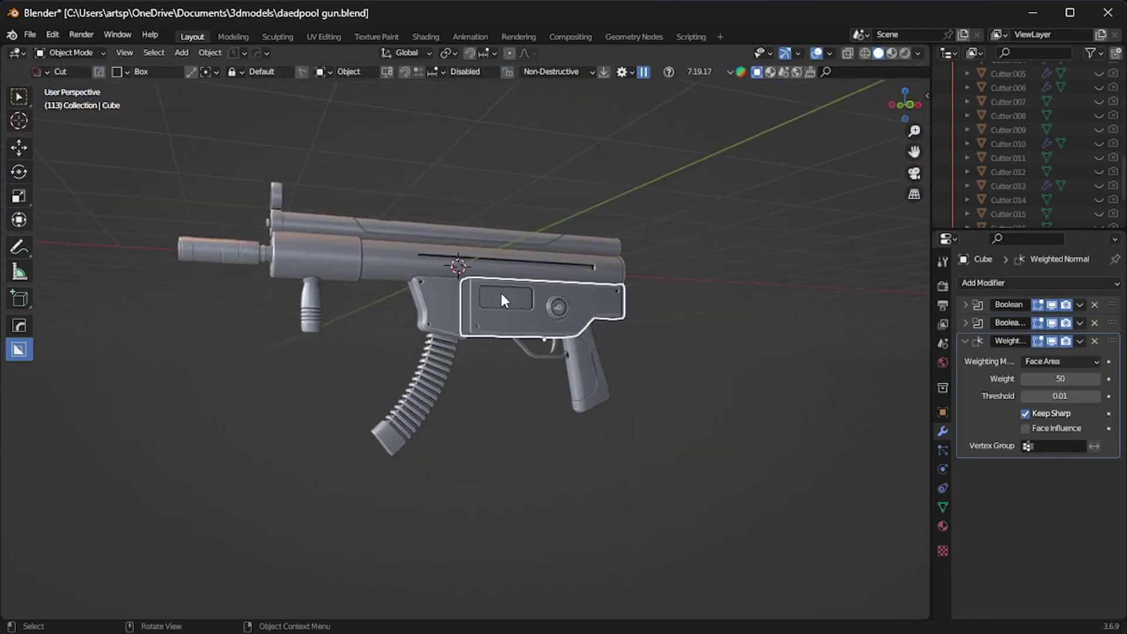
Add the round cap INSERT 123 from the KB 17 Round Caps KPACK onto the side of the magazine housing.
{"action": "key", "text": "KP_1"}
{"action": "key", "text": "n"}
{"action": "left_click", "coordinate": [845, 176]}
{"action": "left_click", "coordinate": [519, 337]}
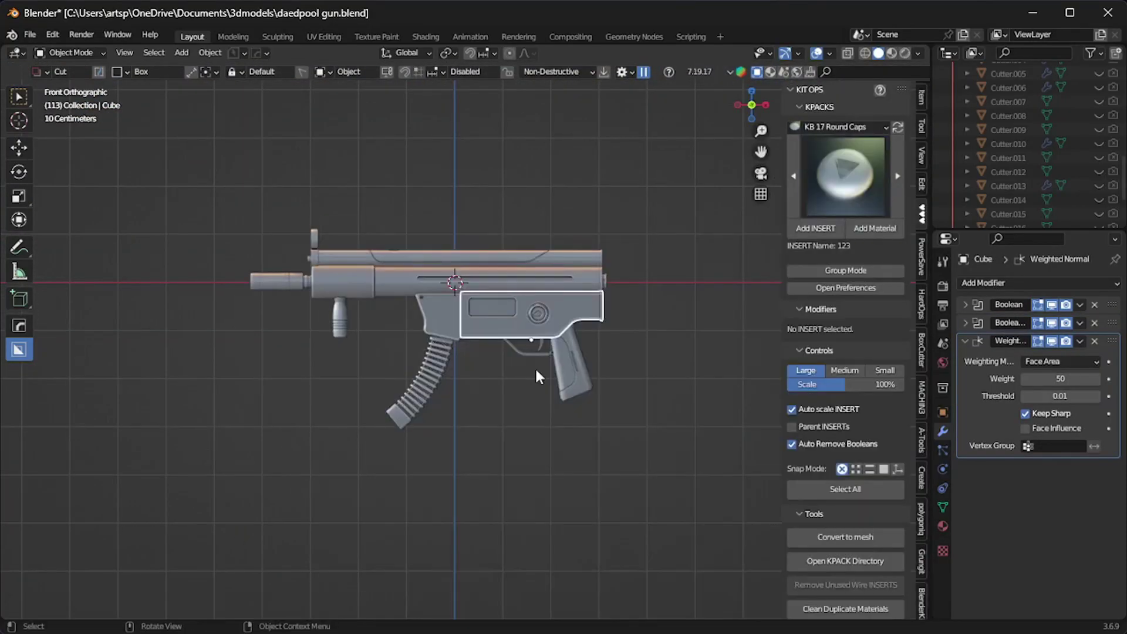
{"action": "scroll", "coordinate": [534, 366], "scroll_direction": "up", "scroll_amount": 5}
{"action": "middle_click_drag", "start_coordinate": [535, 367], "coordinate": [350, 300]}
{"action": "left_click", "coordinate": [816, 228]}
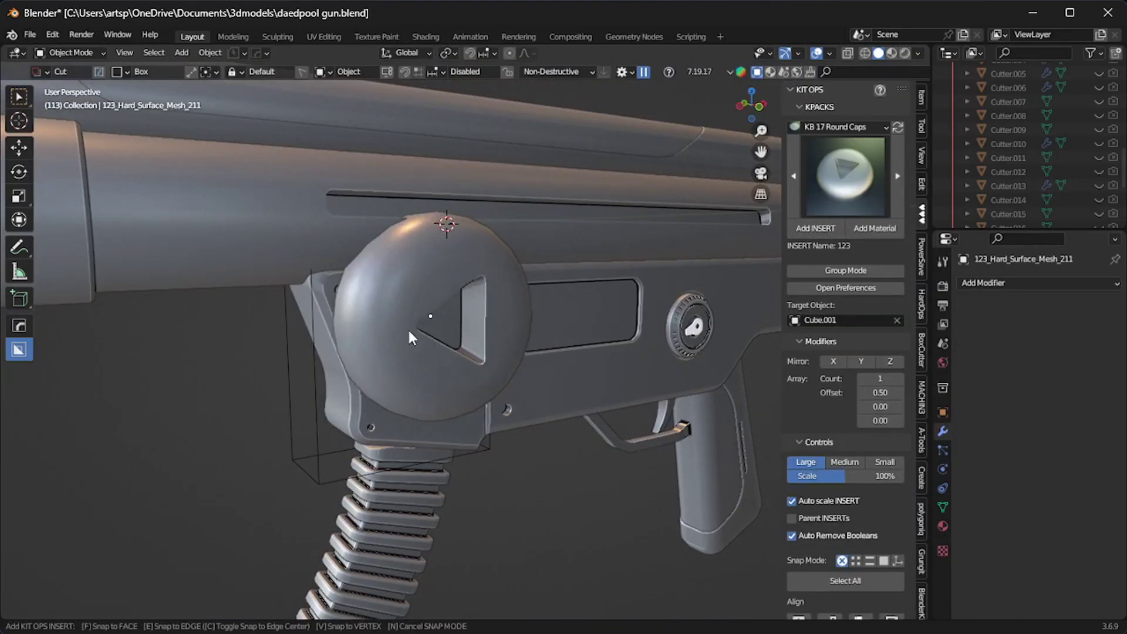
Scale the round cap down to screw size and move it towards the hole in the magazine housing's upper front corner.
{"action": "key", "text": "s"}
{"action": "left_click", "coordinate": [404, 319]}
{"action": "key", "text": "g"}
{"action": "left_click", "coordinate": [392, 304]}
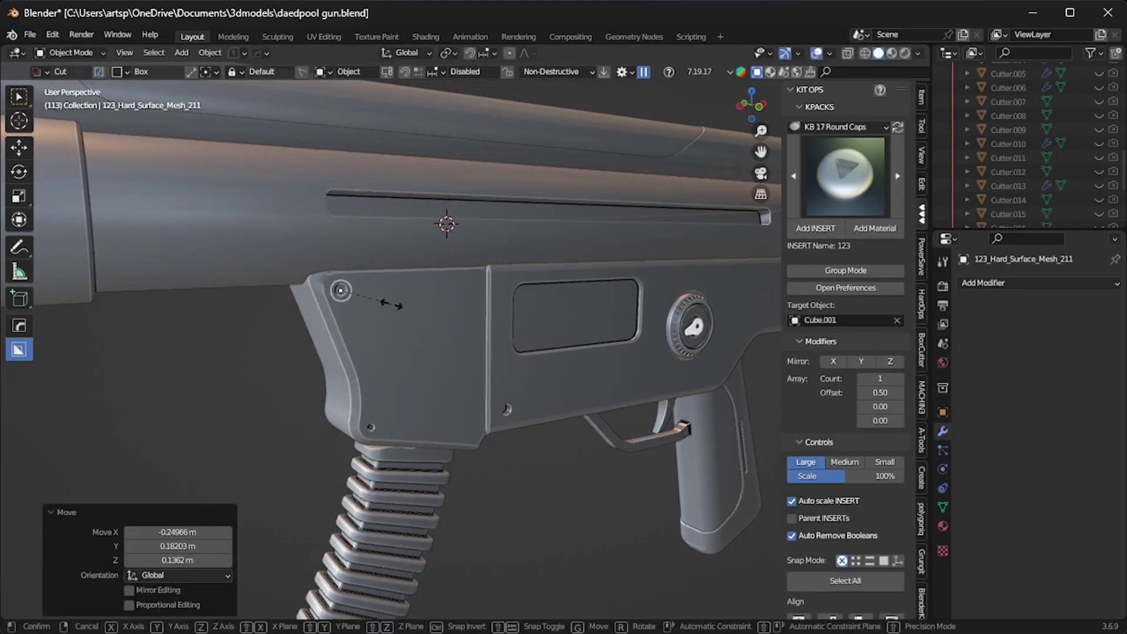
{"action": "right_click", "coordinate": [376, 301]}
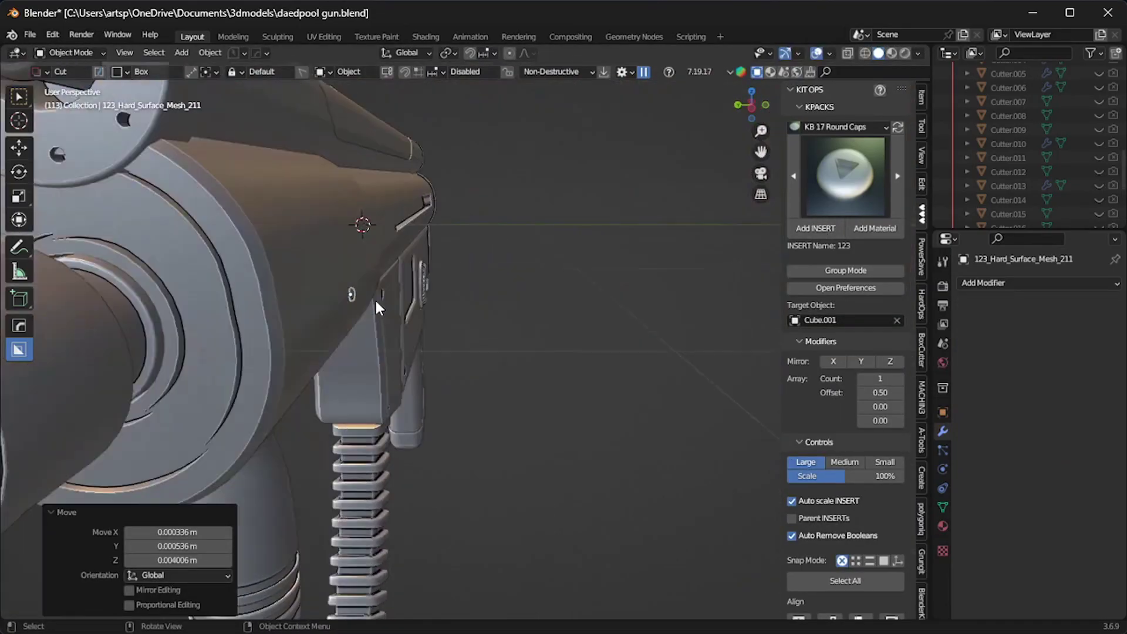
Move the cap along Y to the housing's side face and adjust it along X and Z to the corner hole.
{"action": "key", "text": "g"}
{"action": "key", "text": "y"}
{"action": "left_click", "coordinate": [400, 303]}
{"action": "key", "text": "g"}
{"action": "key", "text": "x"}
{"action": "key", "text": "z"}
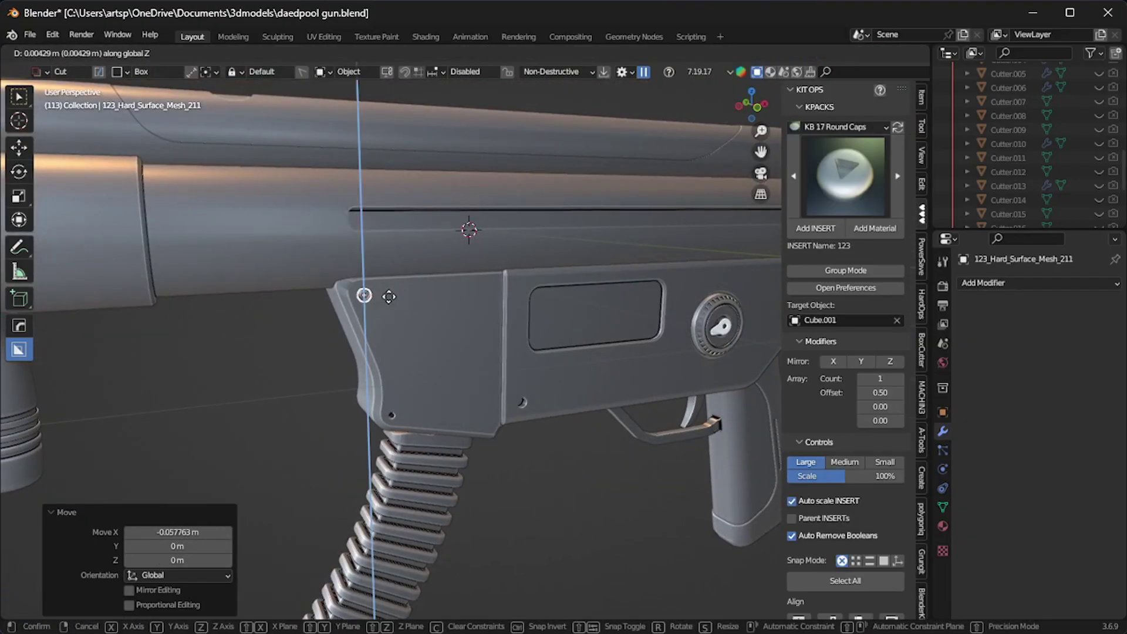
{"action": "left_click", "coordinate": [316, 378]}
Shift the cap about -0.0033 m along Y to seat it, and center it in the housing's upper corner hole in front view.
{"action": "scroll", "coordinate": [315, 378], "scroll_direction": "up", "scroll_amount": 4}
{"action": "left_click", "coordinate": [258, 248]}
{"action": "scroll", "coordinate": [259, 248], "scroll_direction": "down", "scroll_amount": 3}
{"action": "left_click", "coordinate": [259, 248]}
{"action": "key", "text": "g"}
{"action": "key", "text": "y"}
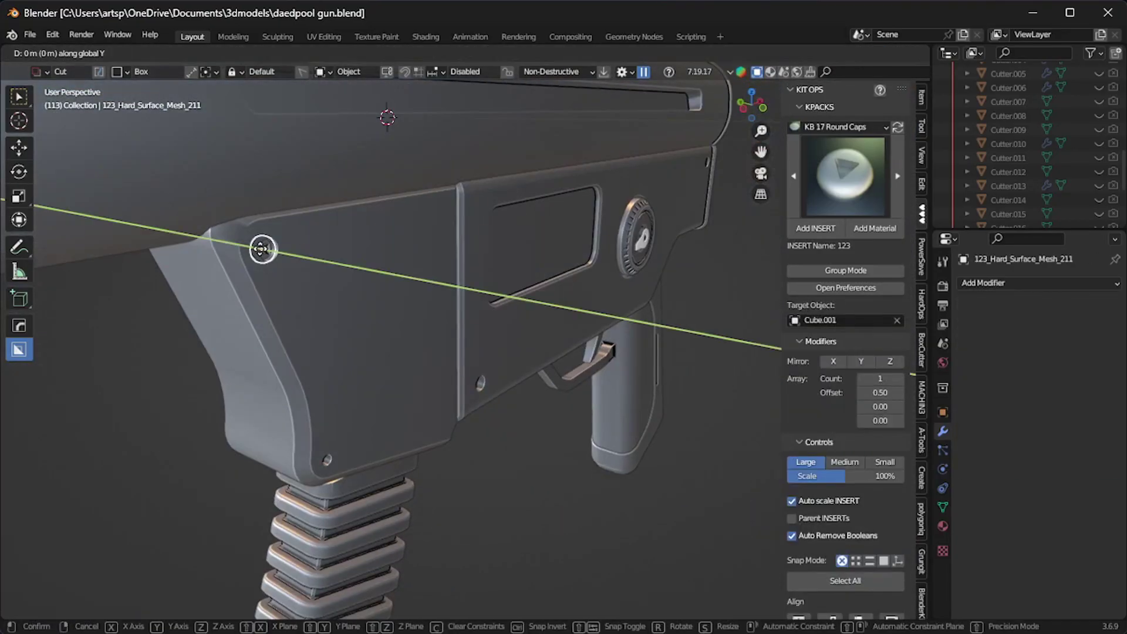
{"action": "left_click", "coordinate": [266, 250]}
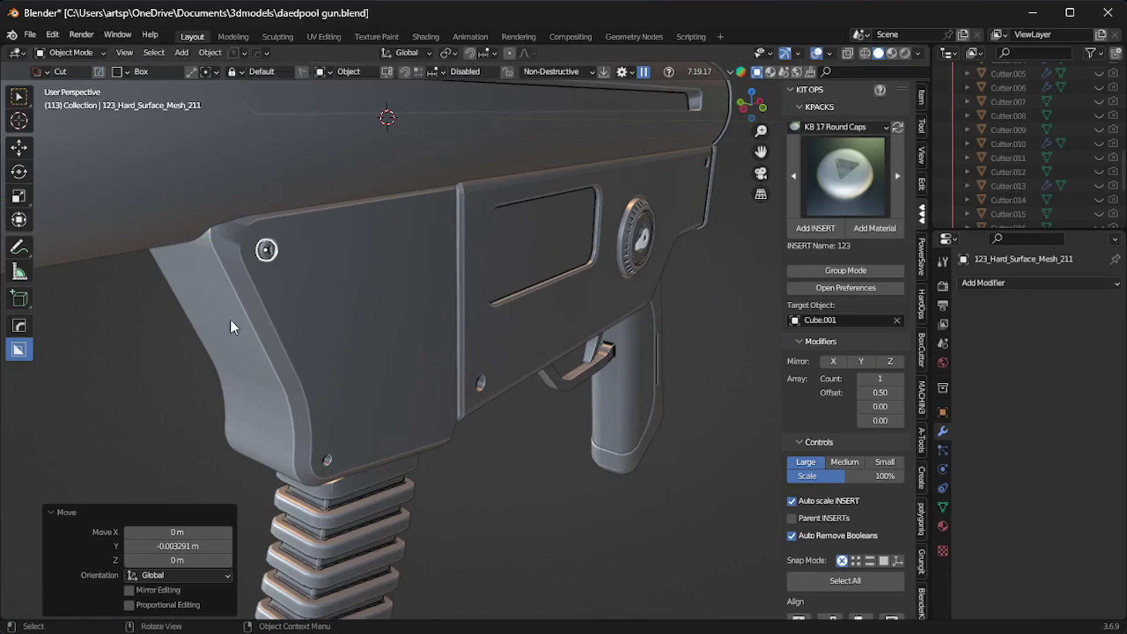
{"action": "key", "text": "KP_1"}
{"action": "scroll", "coordinate": [340, 303], "scroll_direction": "up", "scroll_amount": 4}
{"action": "key", "text": "g"}
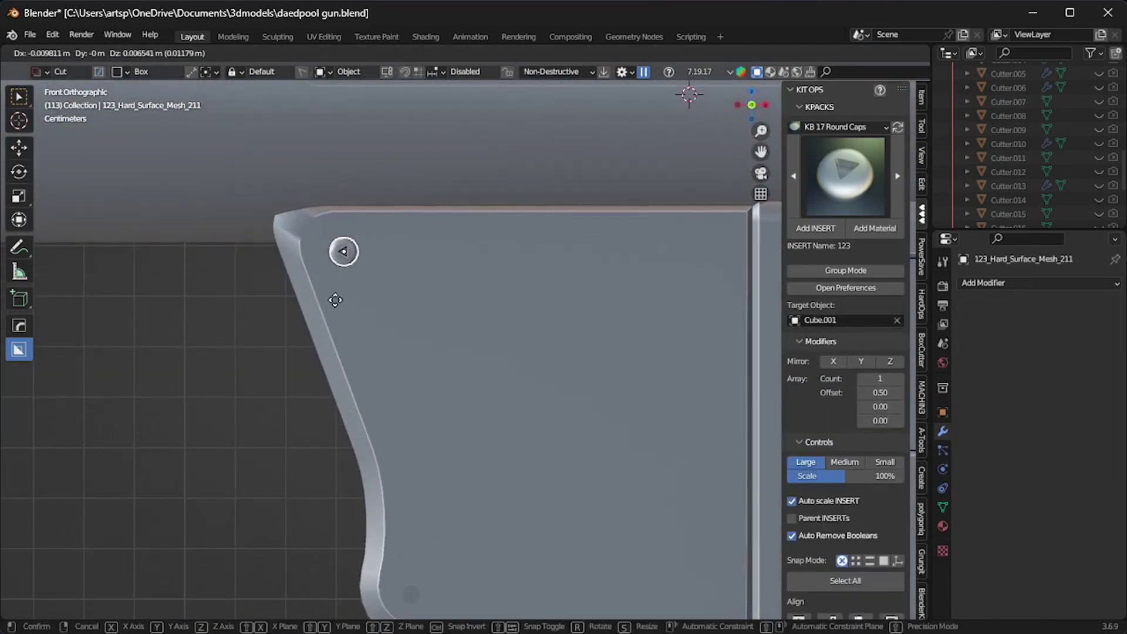
{"action": "left_click", "coordinate": [335, 302]}
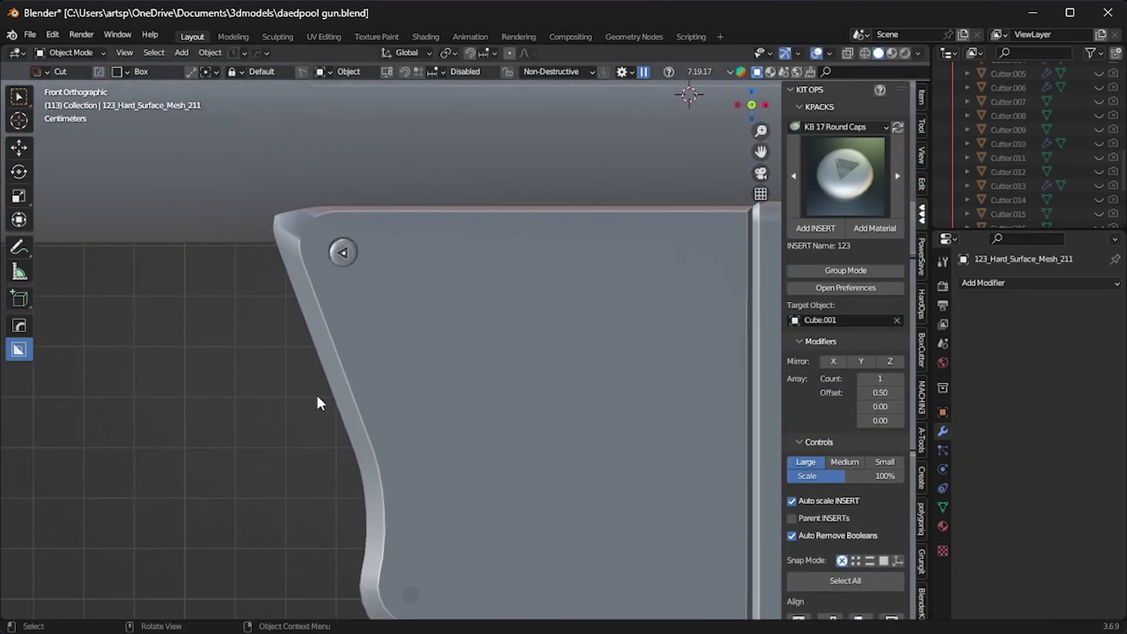
Mark the rounded upper front corner and top edge of the magazine housing's side face as sharp.
{"action": "scroll", "coordinate": [344, 353], "scroll_direction": "down", "scroll_amount": 3}
{"action": "left_click", "coordinate": [383, 335]}
{"action": "middle_click_drag", "start_coordinate": [383, 336], "coordinate": [414, 295]}
{"action": "key", "text": "Tab"}
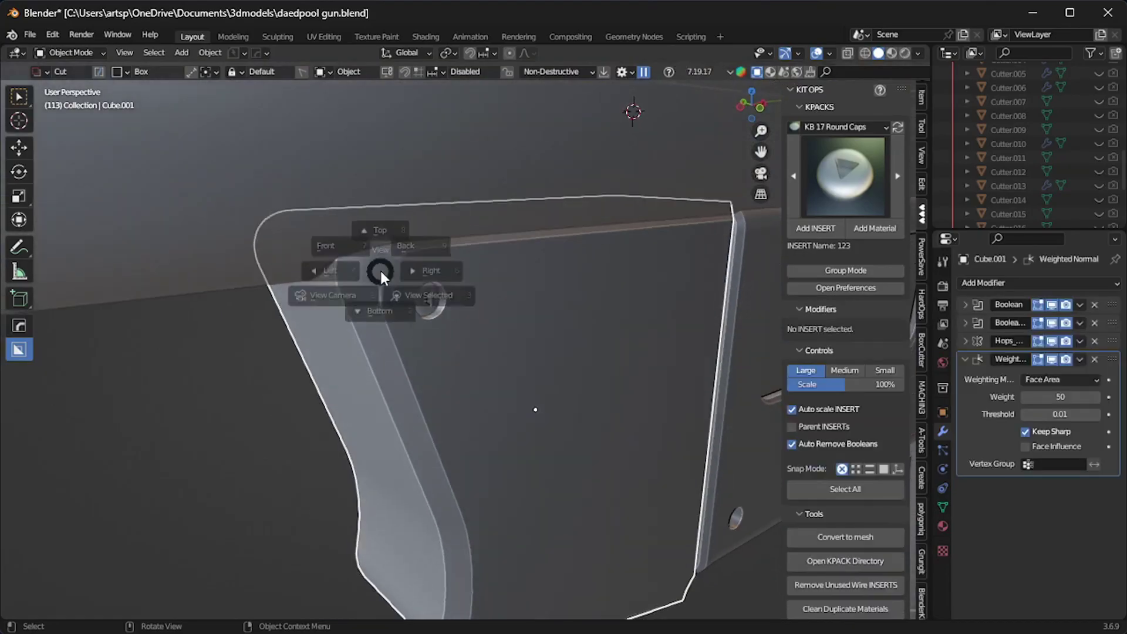
{"action": "left_click", "coordinate": [399, 367]}
{"action": "middle_click_drag", "start_coordinate": [400, 367], "coordinate": [387, 274]}
{"action": "left_click", "coordinate": [383, 315]}
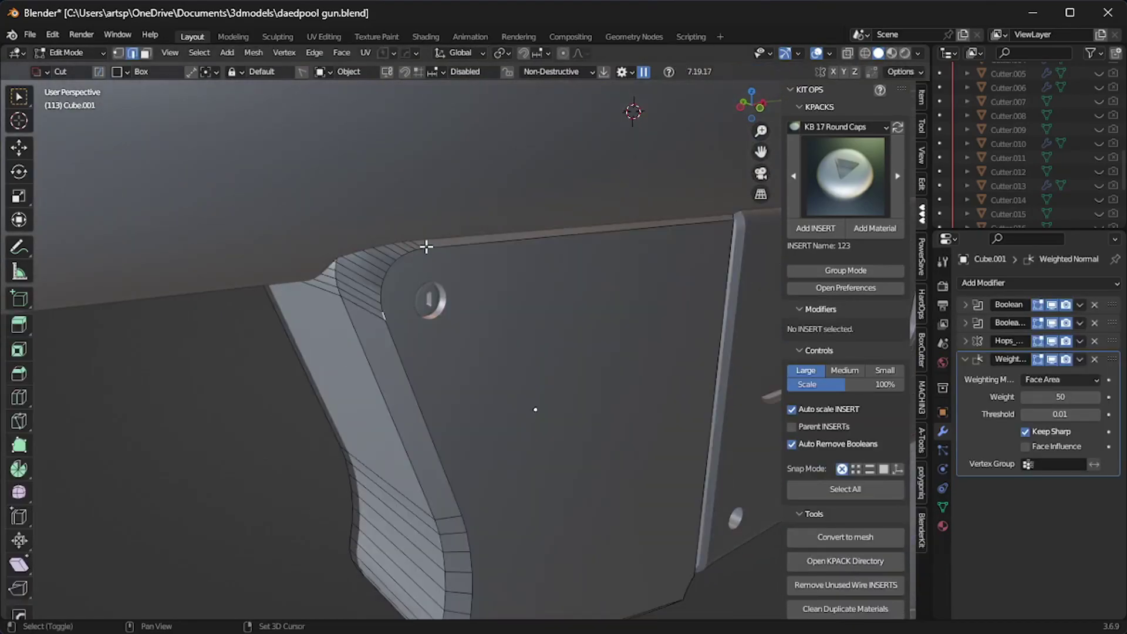
{"action": "left_click", "coordinate": [383, 276], "text": "ctrl"}
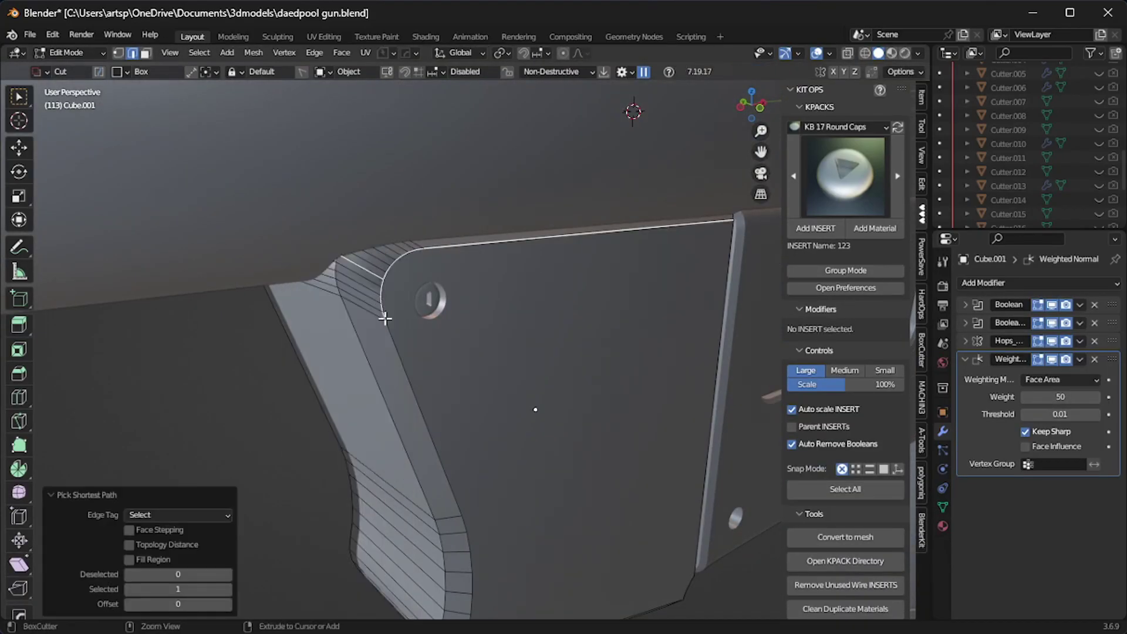
{"action": "right_click", "coordinate": [399, 389]}
{"action": "left_click", "coordinate": [393, 491]}
{"action": "key", "text": "Tab"}
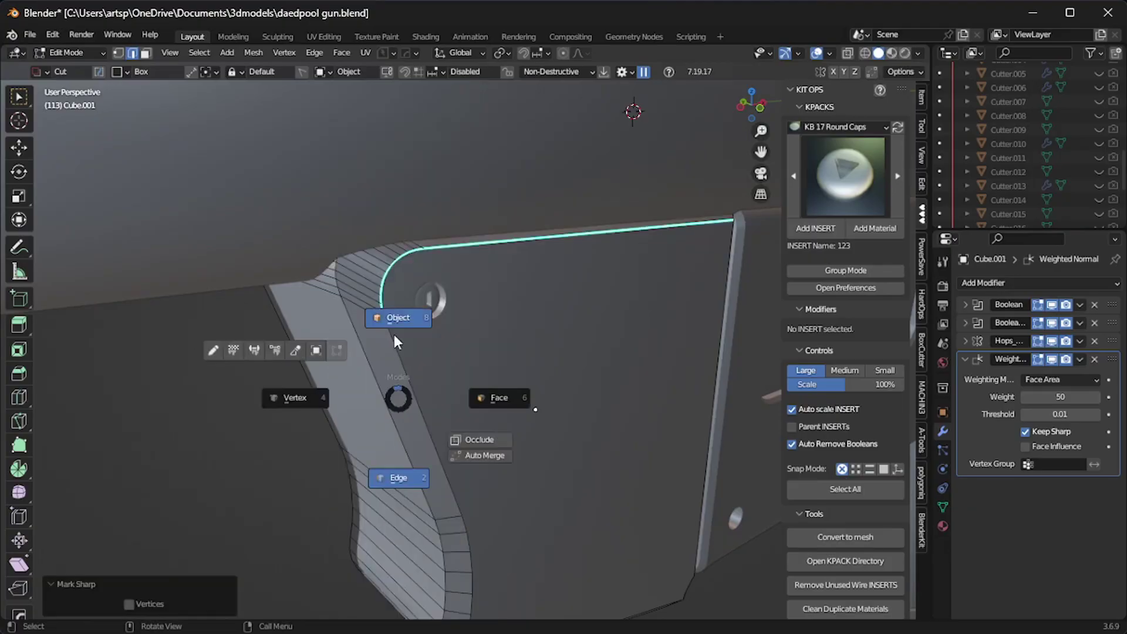
Duplicate the cap into the hole in the magazine housing's lower front corner and scale the copy to 0.671.
{"action": "left_click", "coordinate": [431, 295]}
{"action": "key", "text": "KP_1"}
{"action": "key", "text": "g"}
{"action": "left_click", "coordinate": [459, 320]}
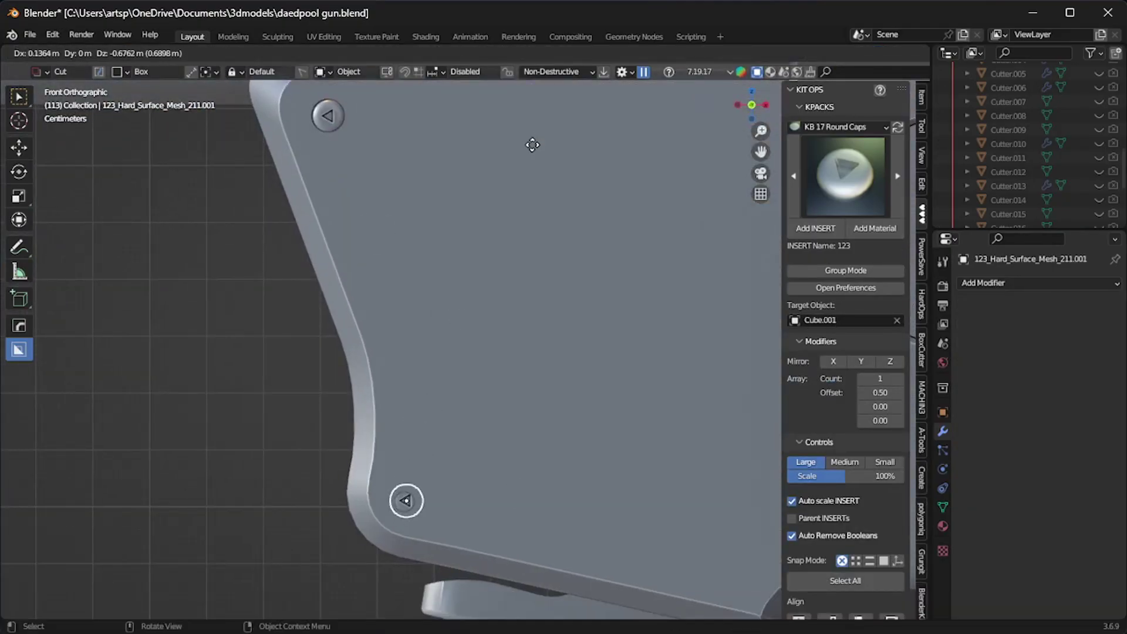
{"action": "key", "text": "s"}
{"action": "left_click", "coordinate": [566, 415]}
{"action": "key", "text": "s"}
{"action": "left_click", "coordinate": [525, 478]}
Duplicate the smaller cap along X and place the copy in the hole at the receiver's lower front corner.
{"action": "key", "text": "shift+d"}
{"action": "key", "text": "x"}
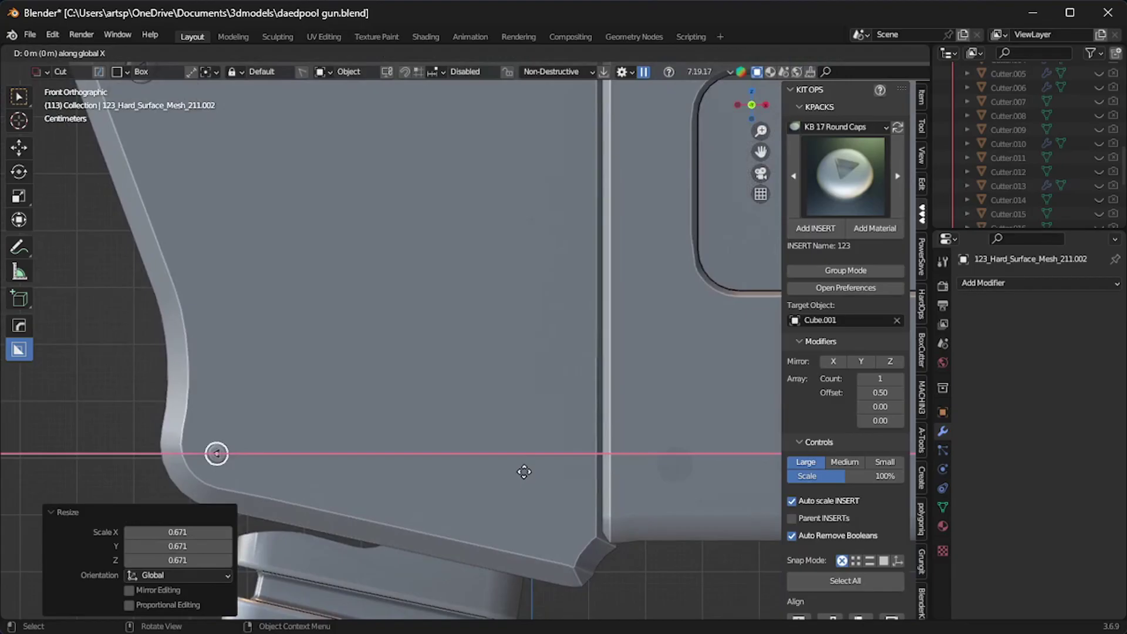
{"action": "left_click", "coordinate": [54, 485]}
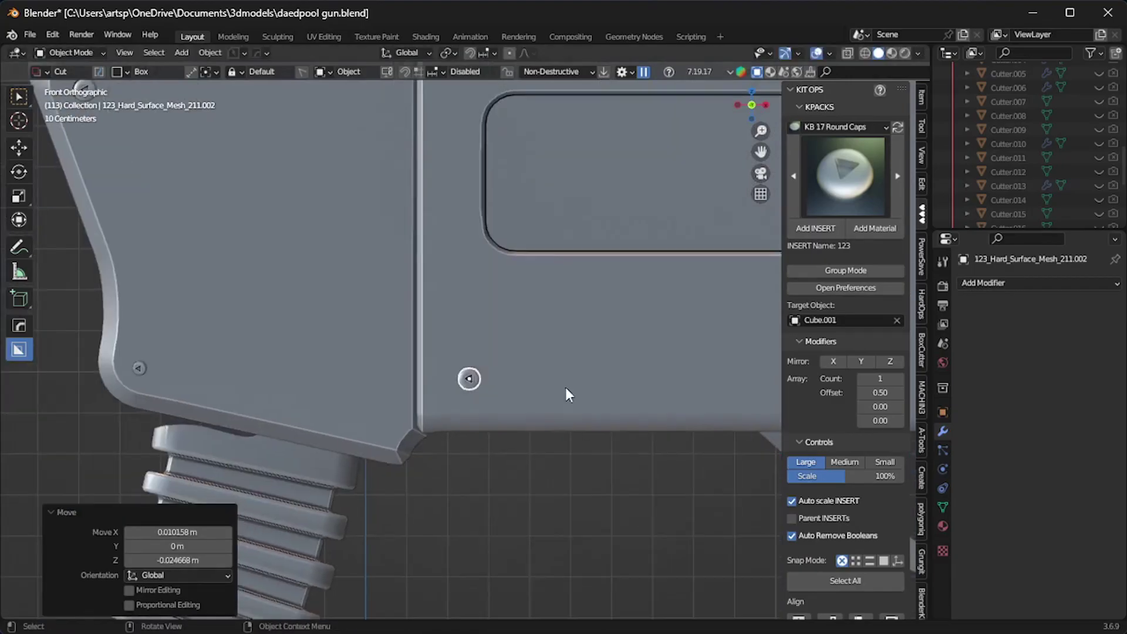